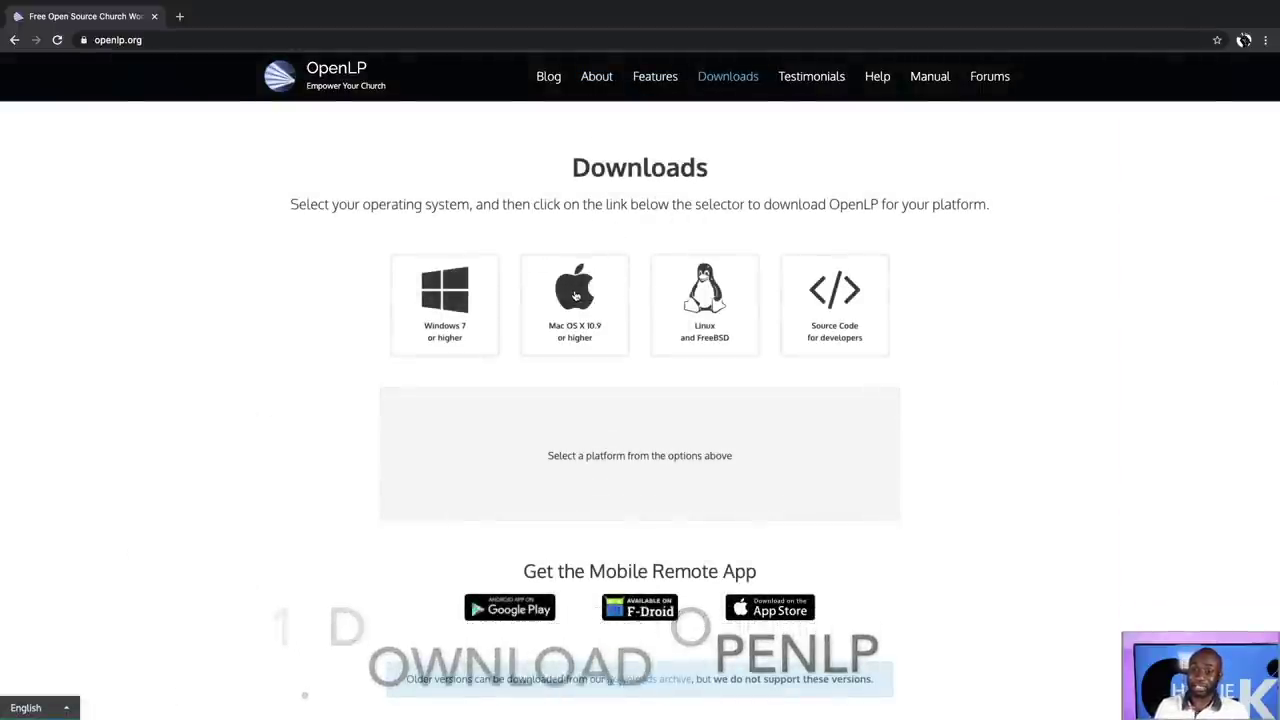
# - Download OpenLP 2.4.6 for Mac OS X 10.9 or higher directly and open the downloaded disk image
pyautogui.click(575, 295)
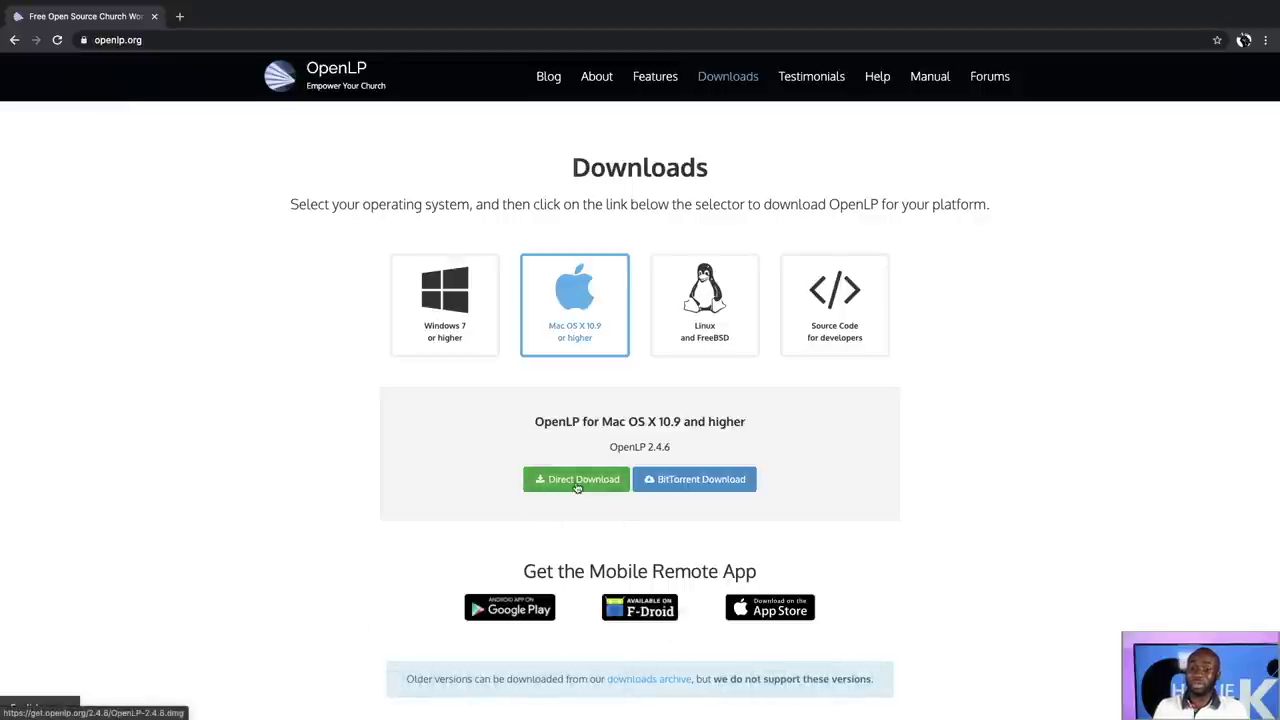
pyautogui.click(577, 480)
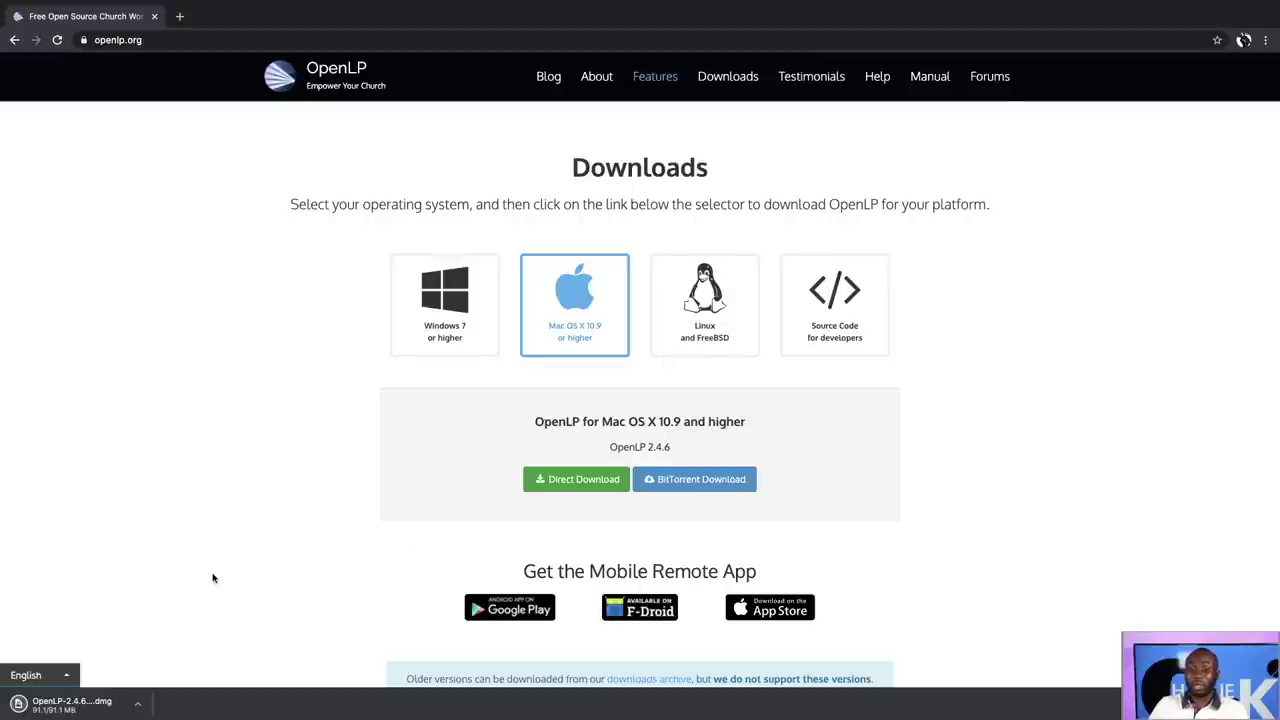
pyautogui.click(50, 712)
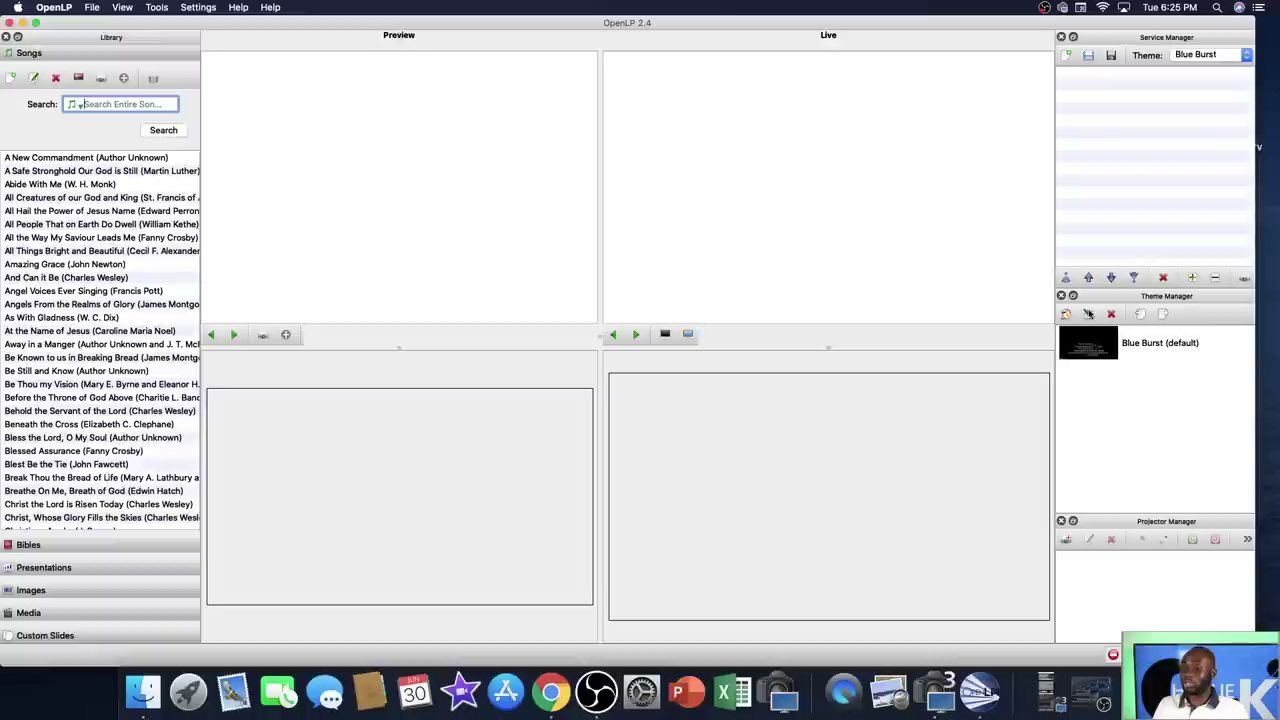
# - In OpenLP, open the Blue Burst theme for editing and review its background, main font and footer font settings
pyautogui.click(1094, 346)
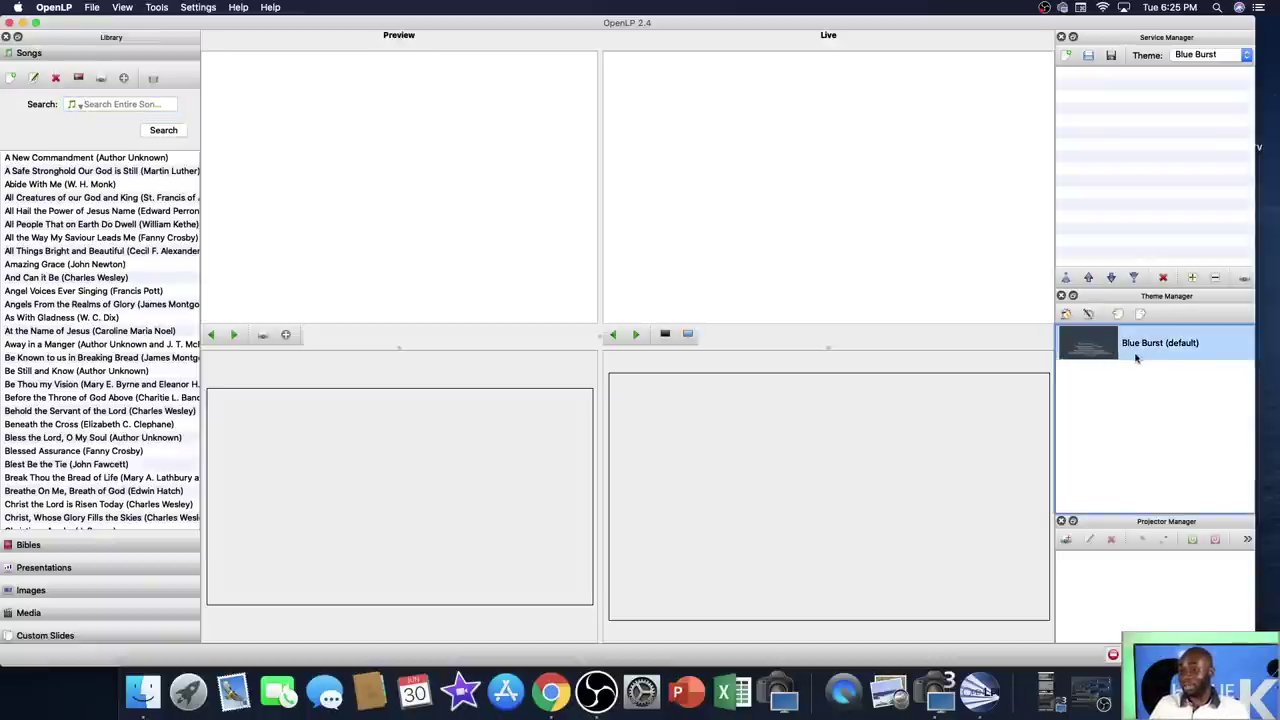
pyautogui.click(1089, 314)
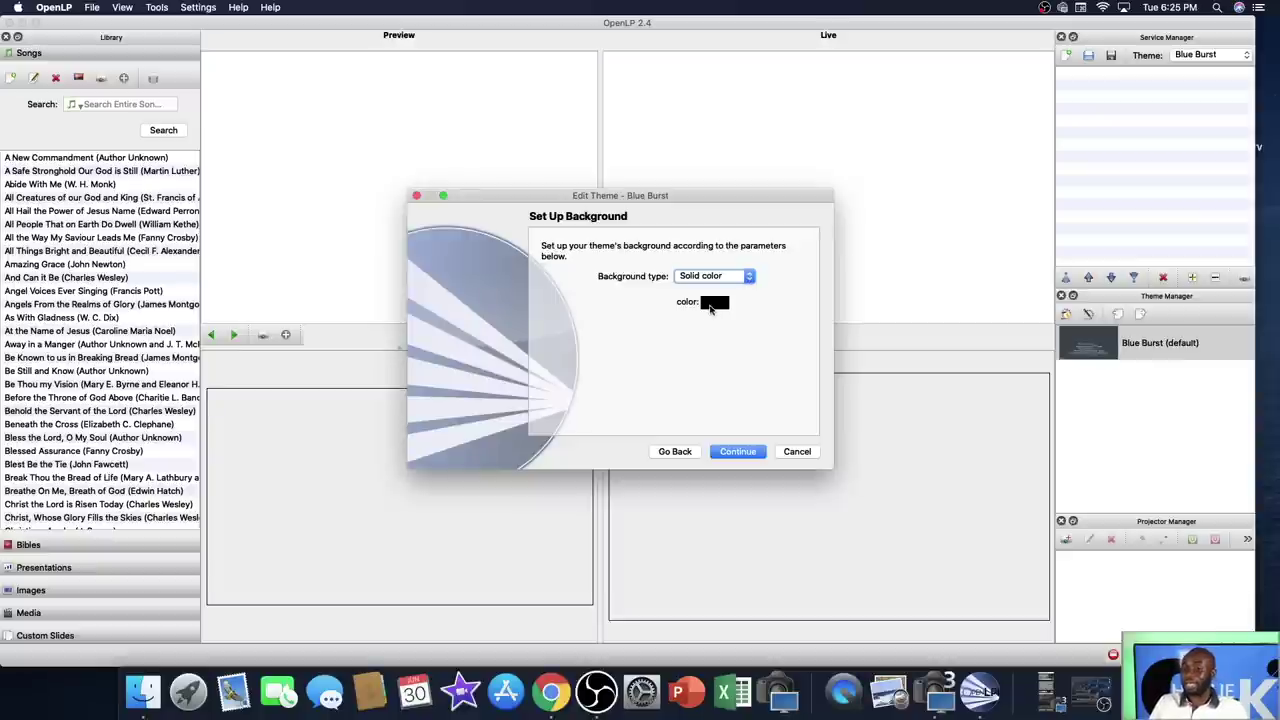
pyautogui.click(740, 452)
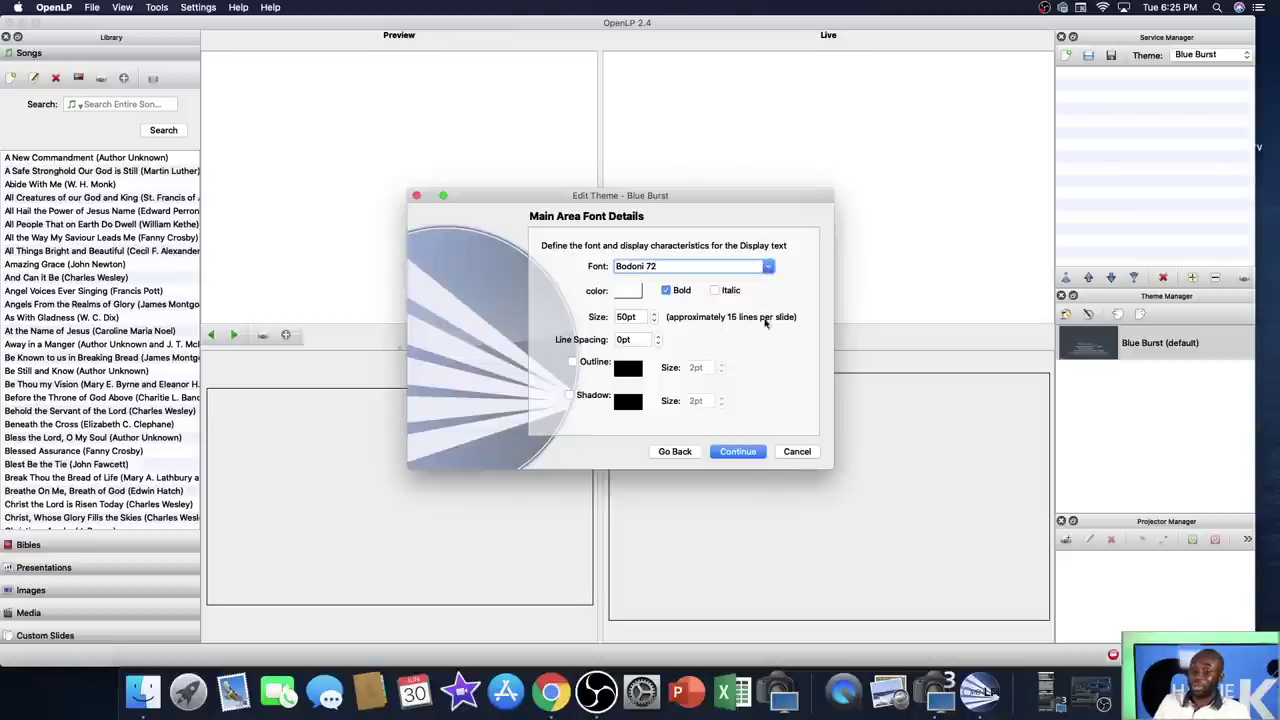
pyautogui.click(745, 453)
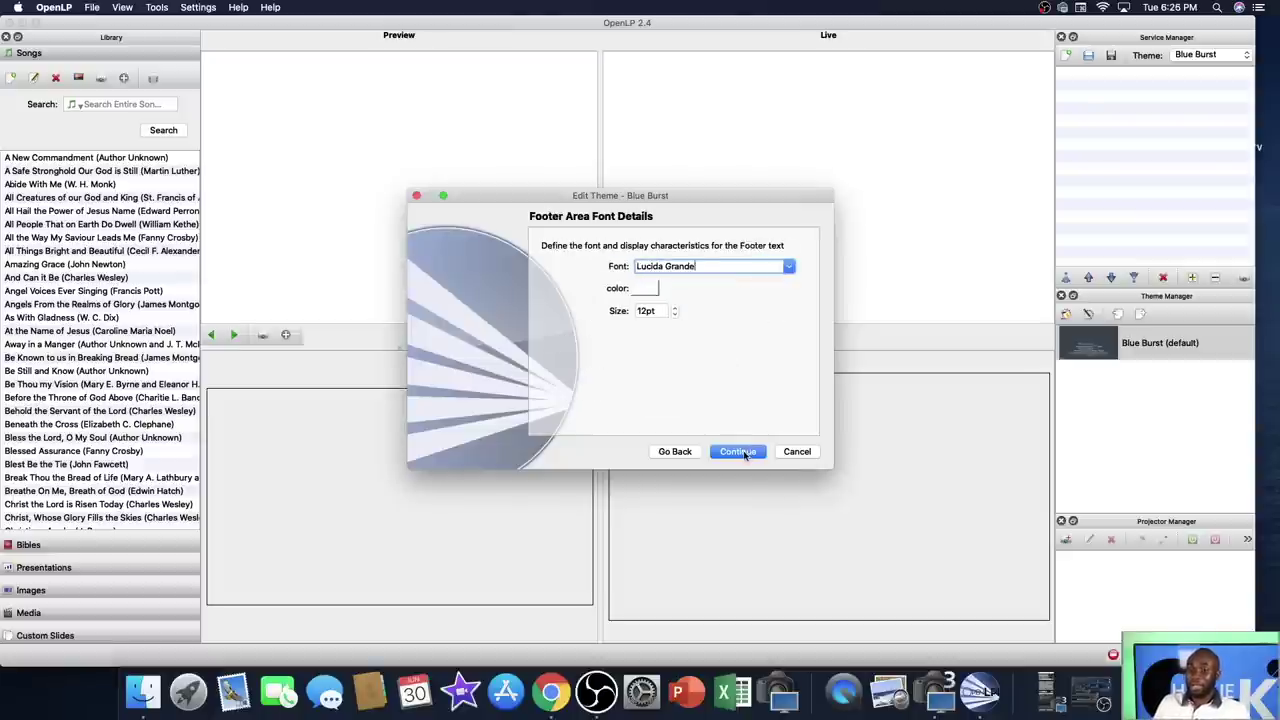
pyautogui.click(745, 453)
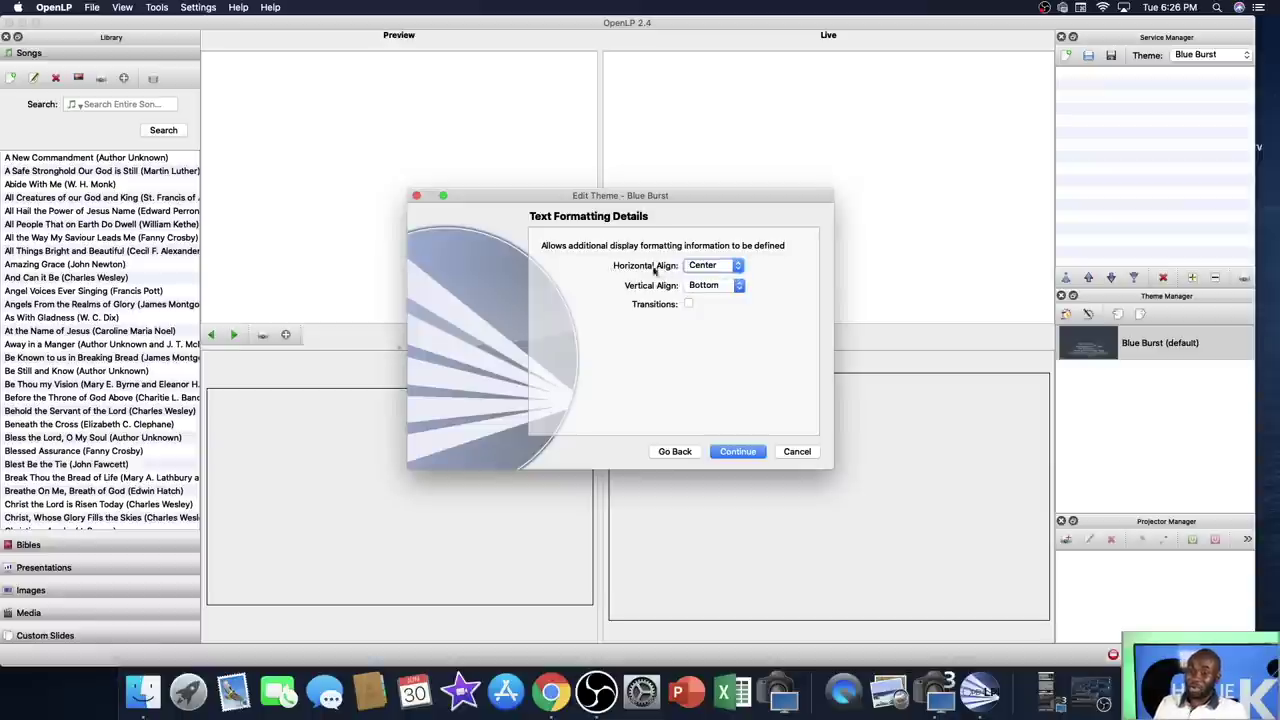
# - Choose Center as the Blue Burst theme's horizontal text alignment
pyautogui.click(738, 265)
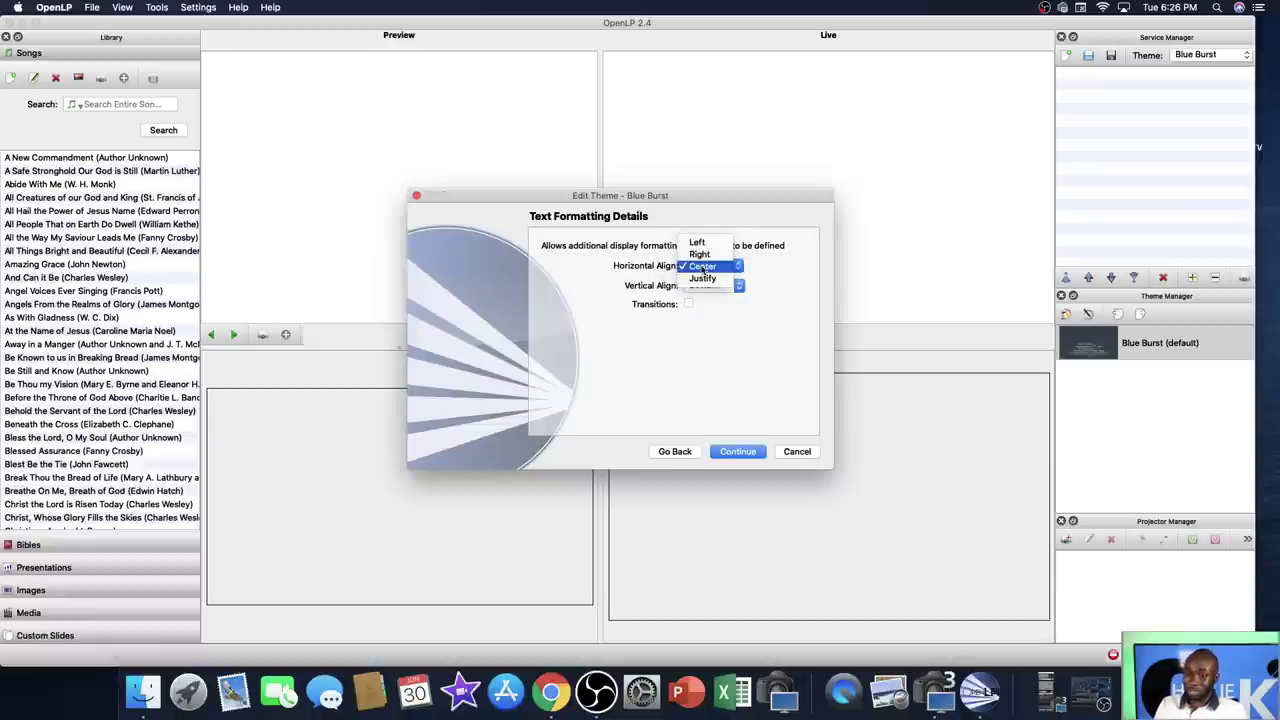
pyautogui.click(726, 267)
pyautogui.click(738, 266)
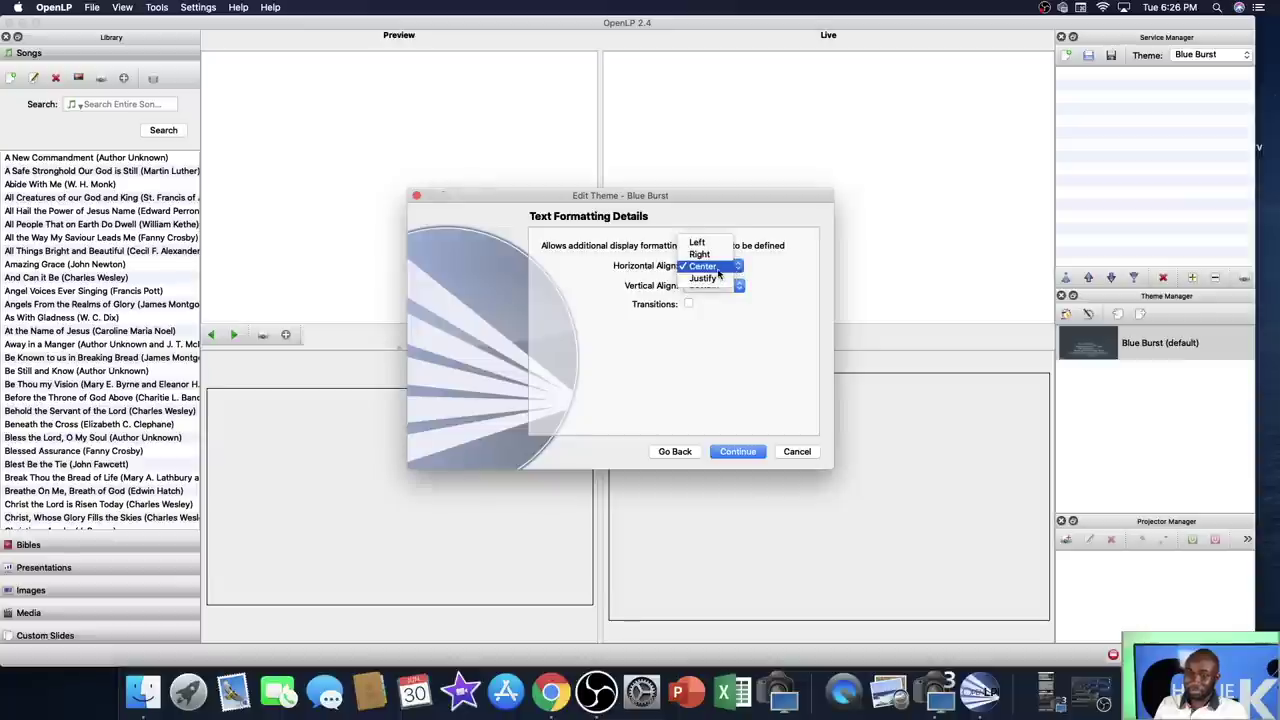
pyautogui.click(720, 267)
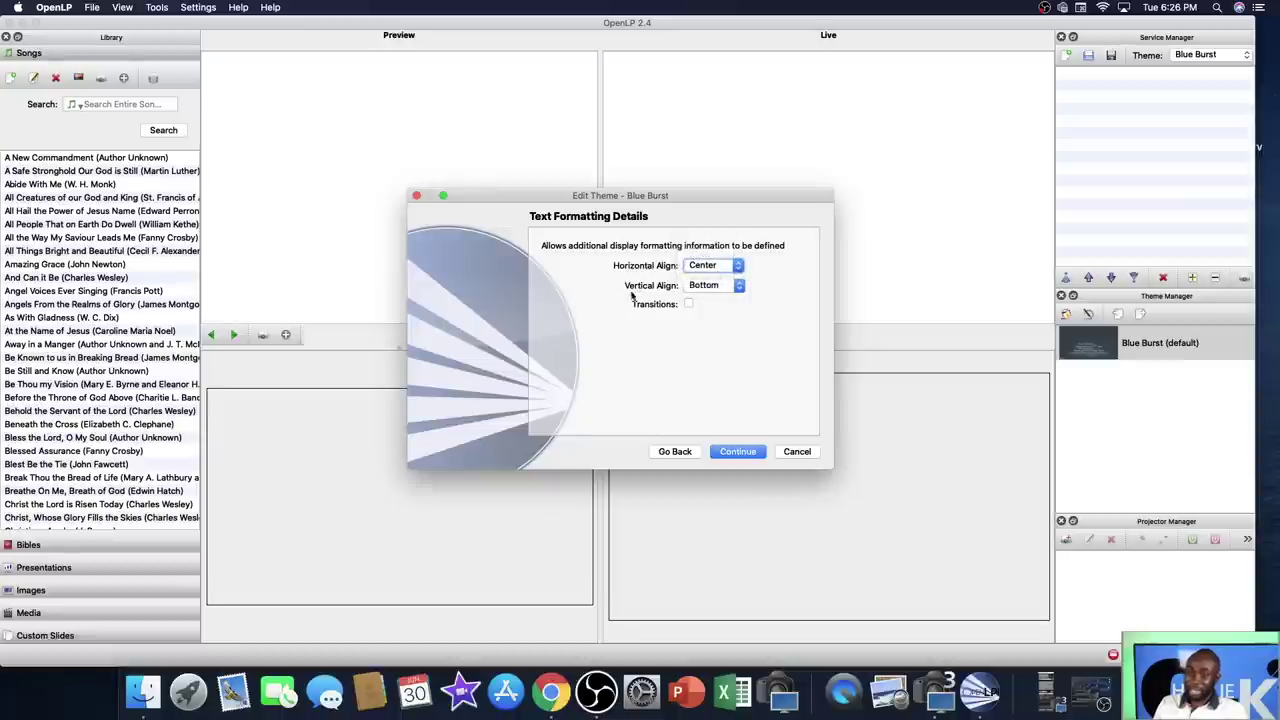
# - Try Top as the theme's vertical text alignment, switch it back to Bottom, and close the theme editor
pyautogui.click(740, 286)
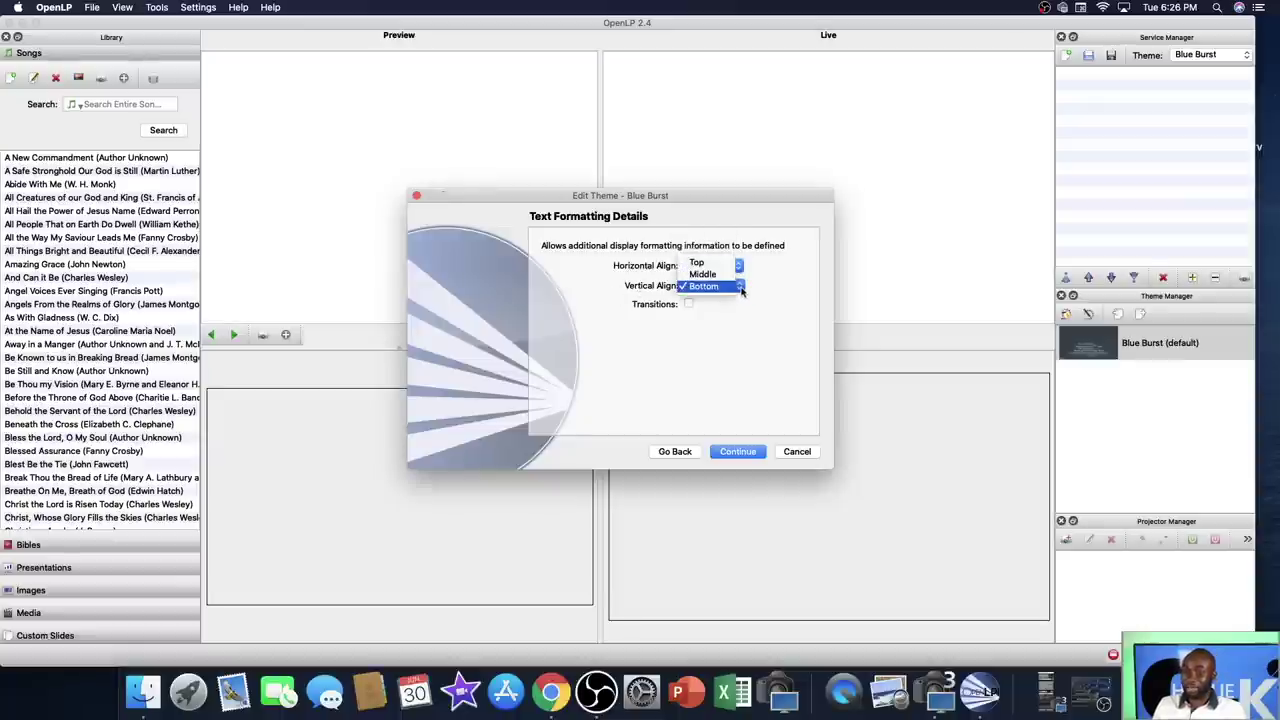
pyautogui.click(713, 287)
pyautogui.click(725, 287)
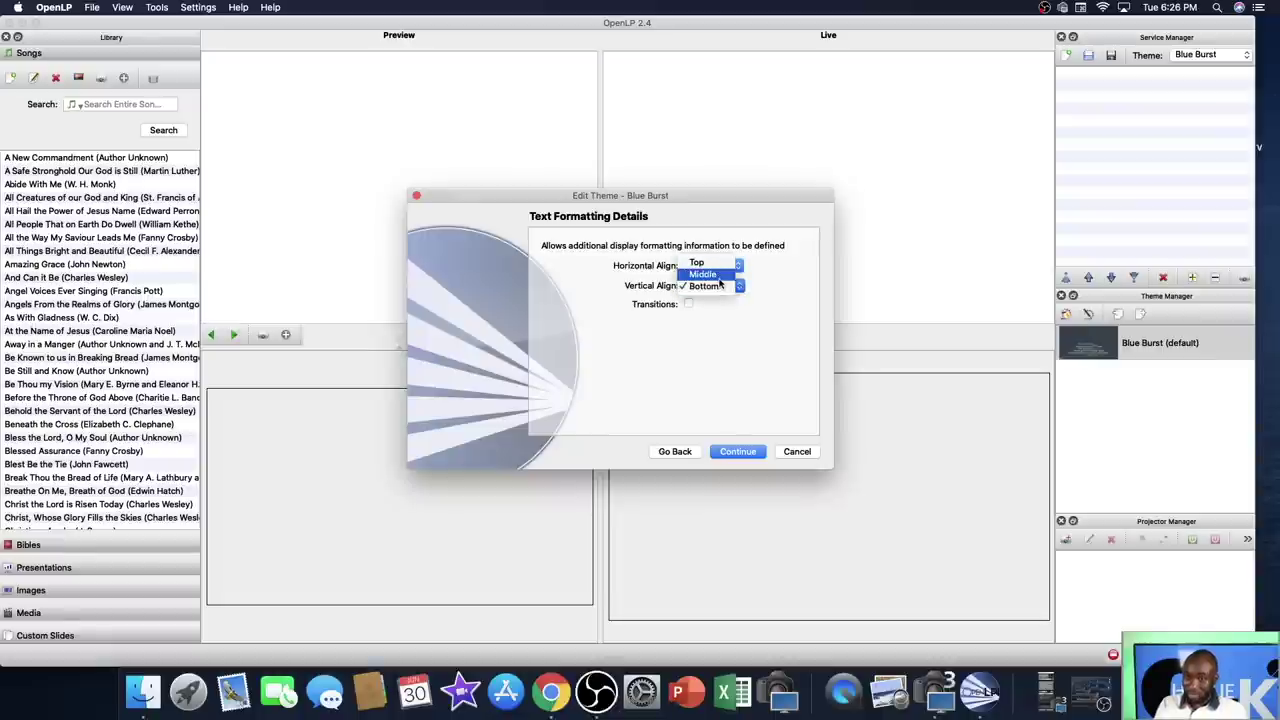
pyautogui.click(705, 263)
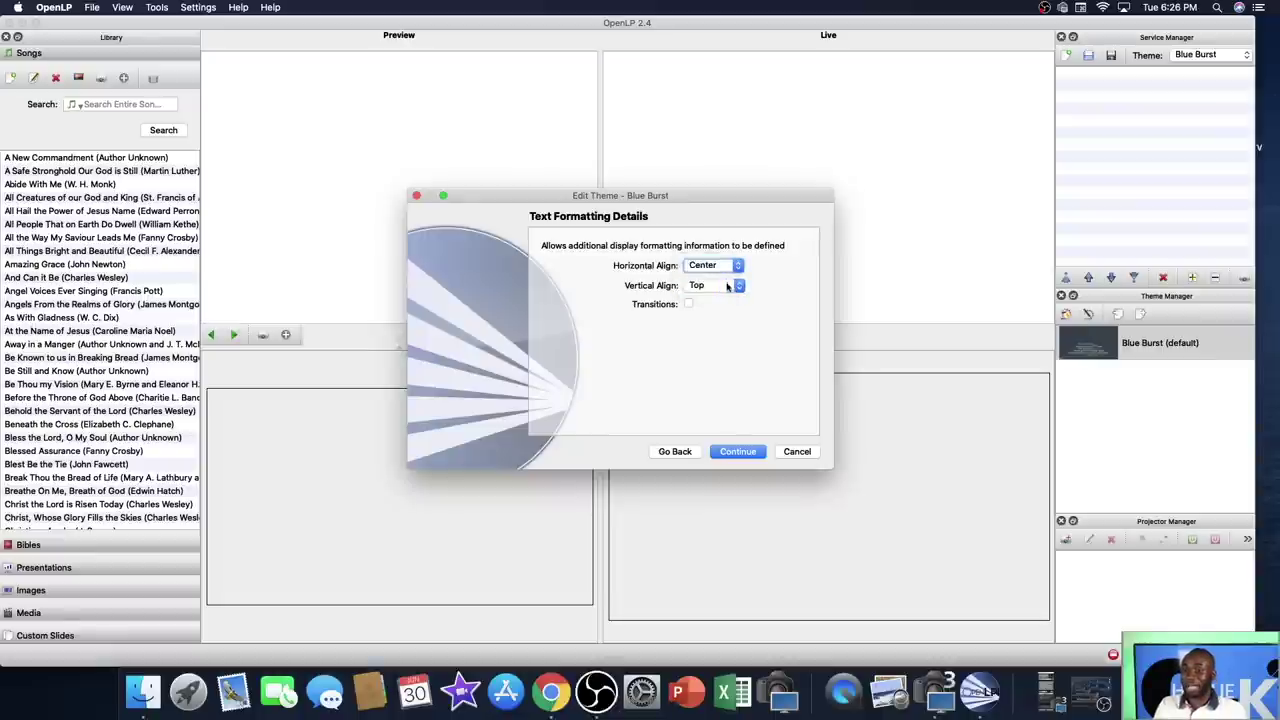
pyautogui.click(740, 286)
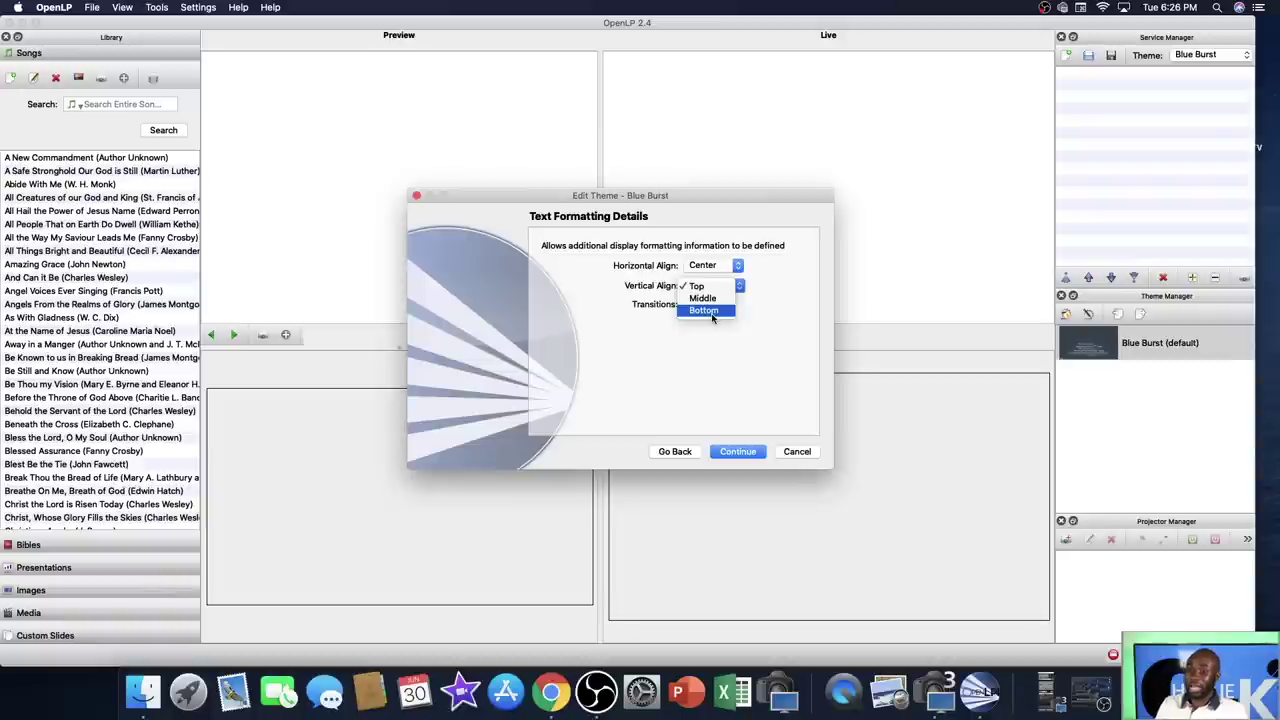
pyautogui.click(712, 318)
pyautogui.click(748, 454)
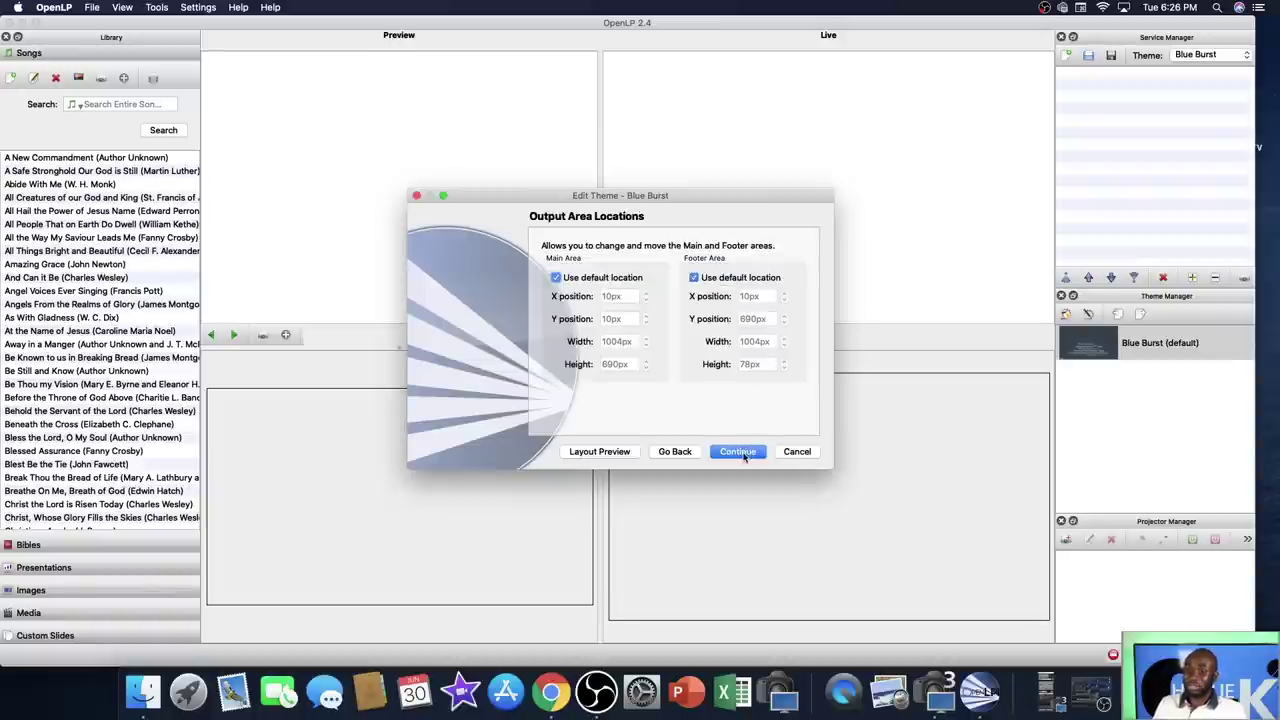
pyautogui.click(417, 196)
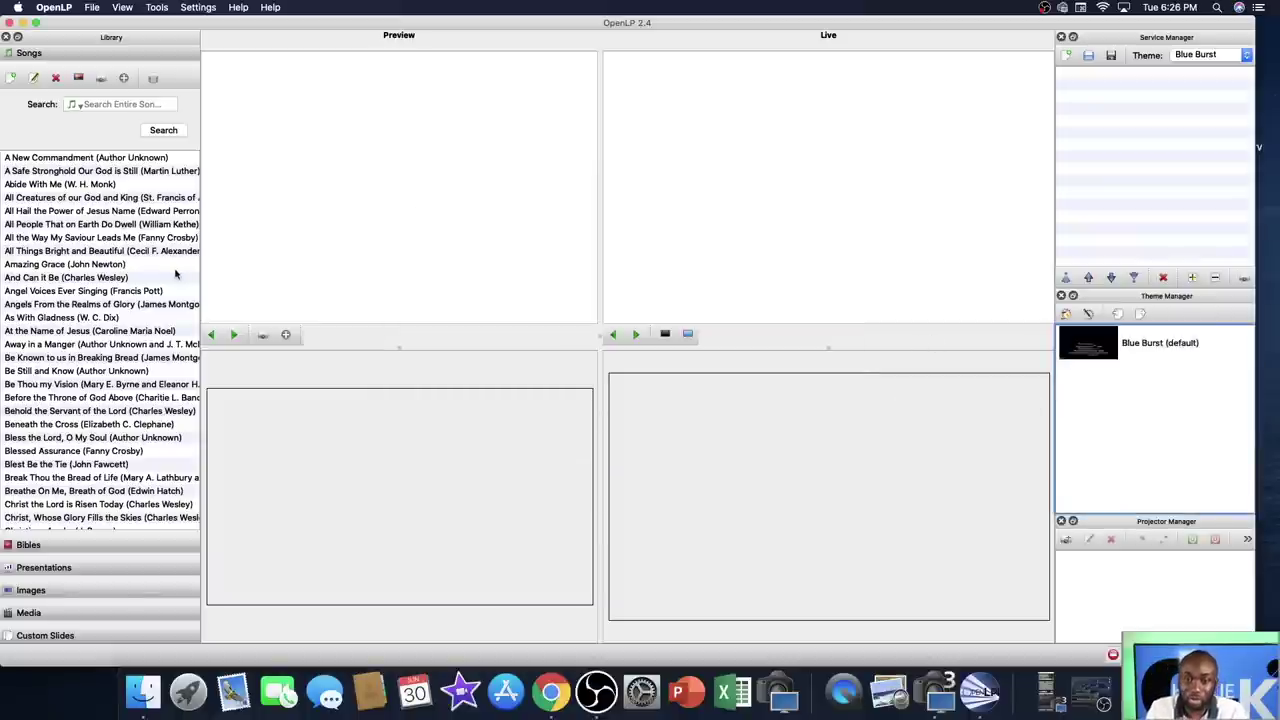
# - Preview the song Amazing Grace from the library and send it to the live output
pyautogui.click(68, 265)
pyautogui.doubleClick(68, 265)
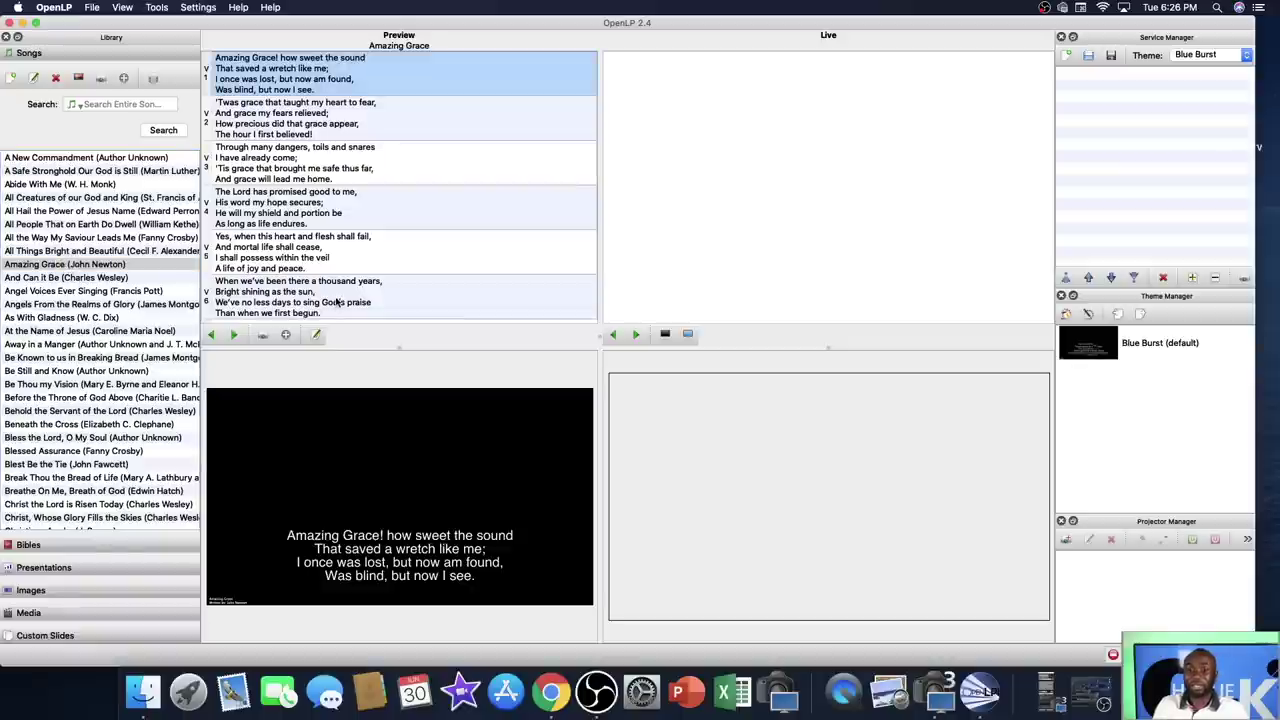
pyautogui.click(263, 336)
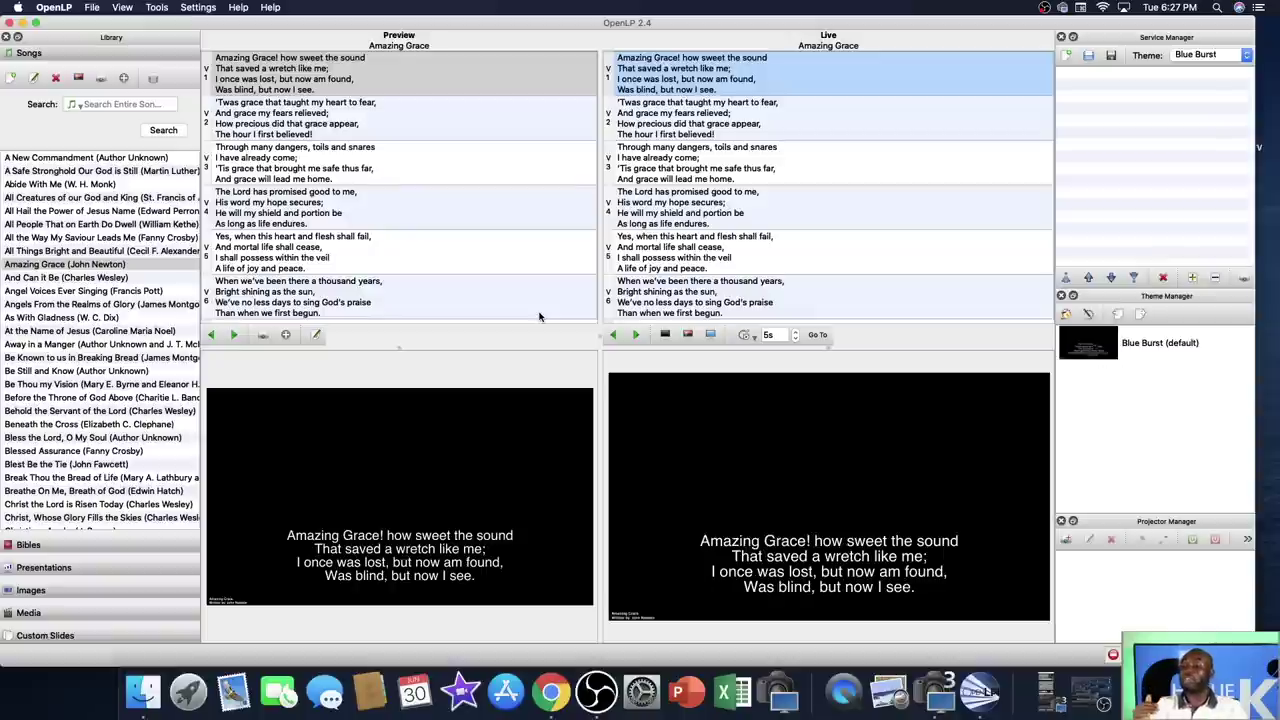
# - Copy the Live view URL on port 4316 from the Remote preferences and accept the settings
pyautogui.click(50, 8)
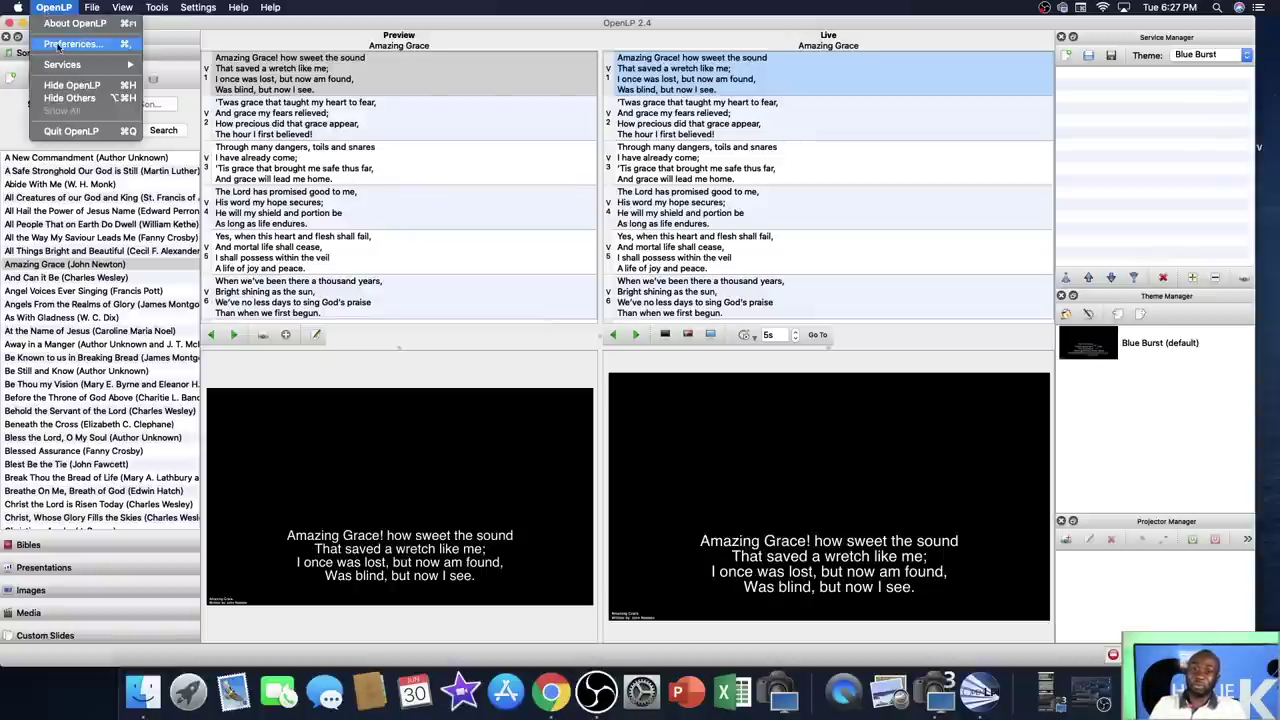
pyautogui.click(58, 45)
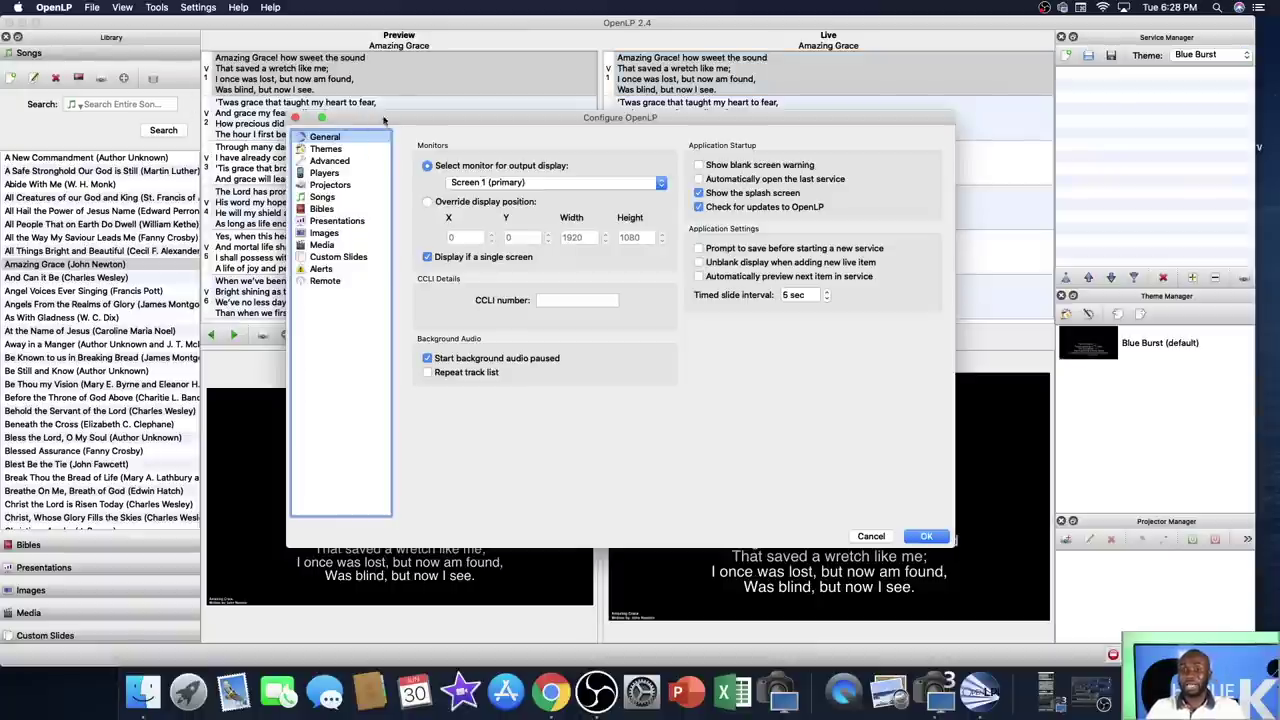
pyautogui.click(318, 281)
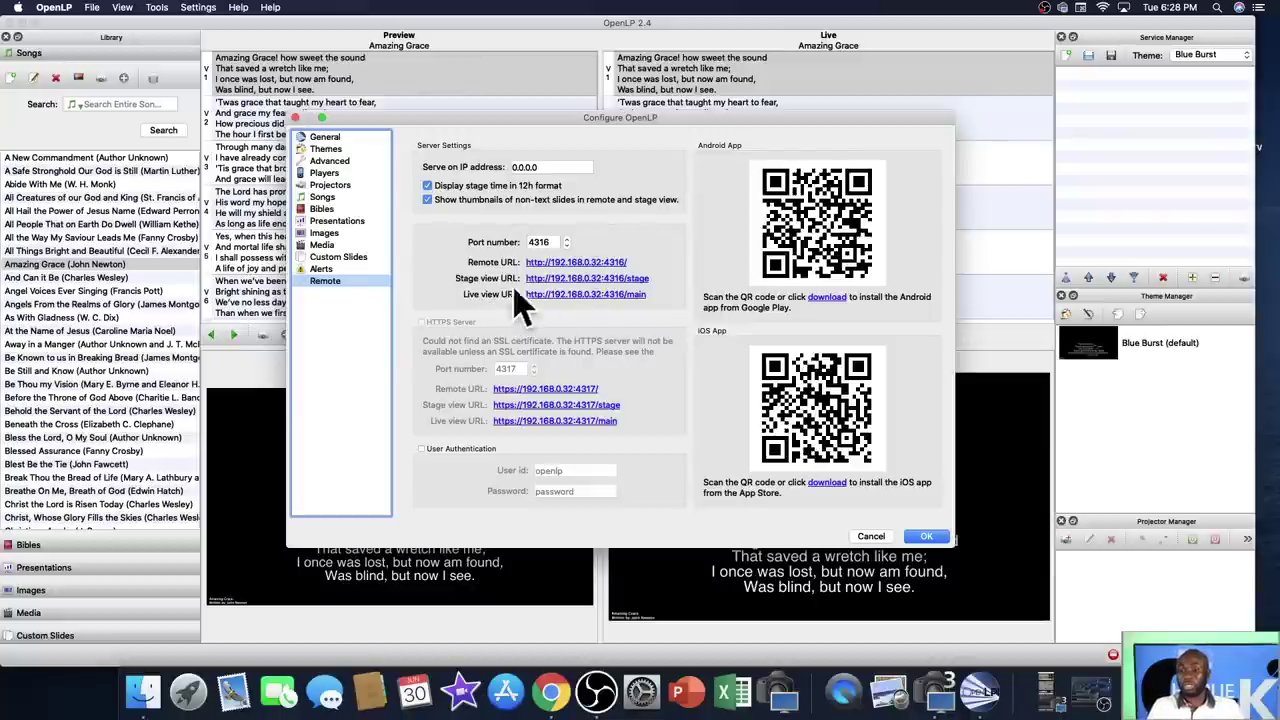
pyautogui.rightClick(580, 297)
pyautogui.click(600, 301)
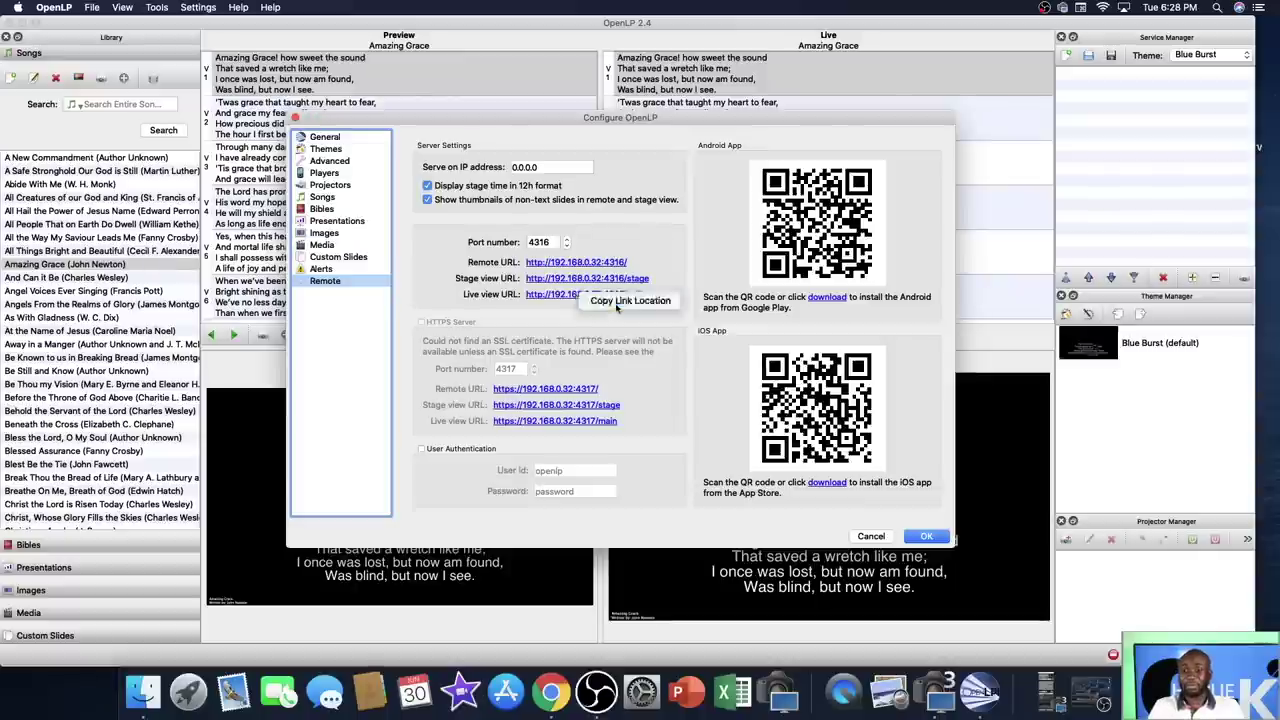
pyautogui.click(927, 537)
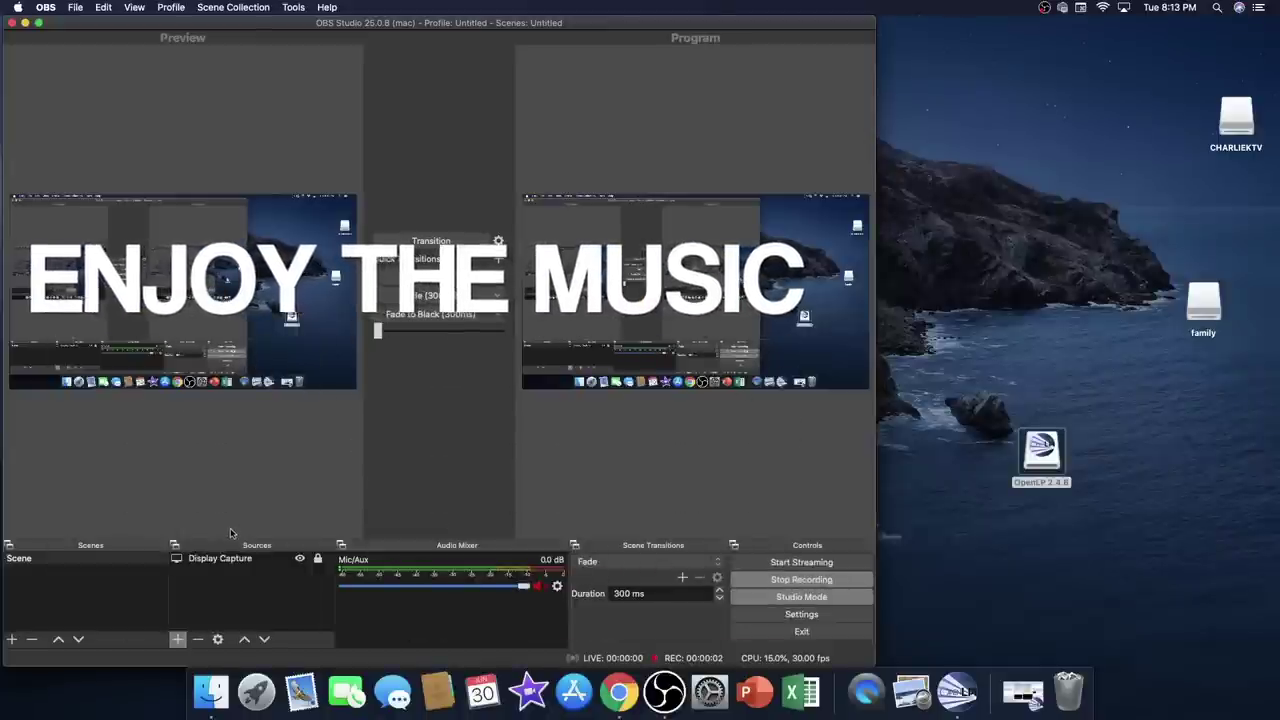
# - In OBS Studio, add a new Image source to the scene using the Knowledge Background .png file from the family drive
pyautogui.click(177, 638)
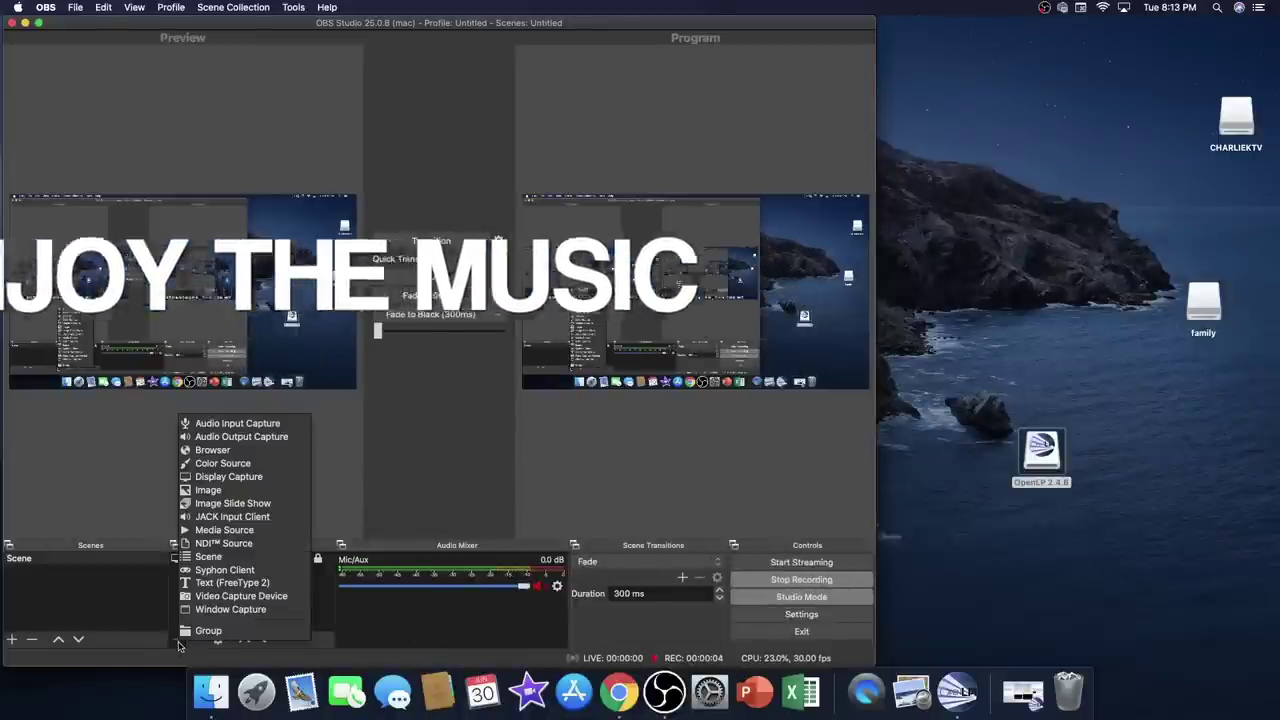
pyautogui.click(208, 490)
pyautogui.click(523, 218)
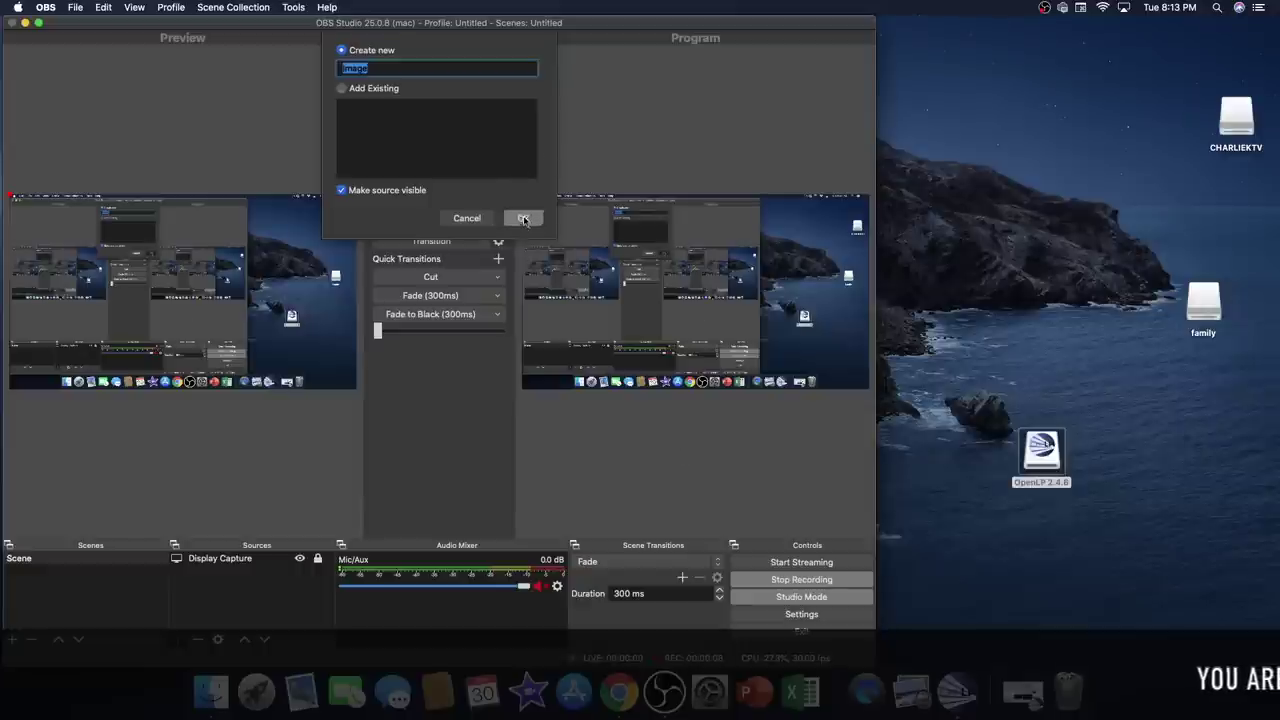
pyautogui.click(637, 410)
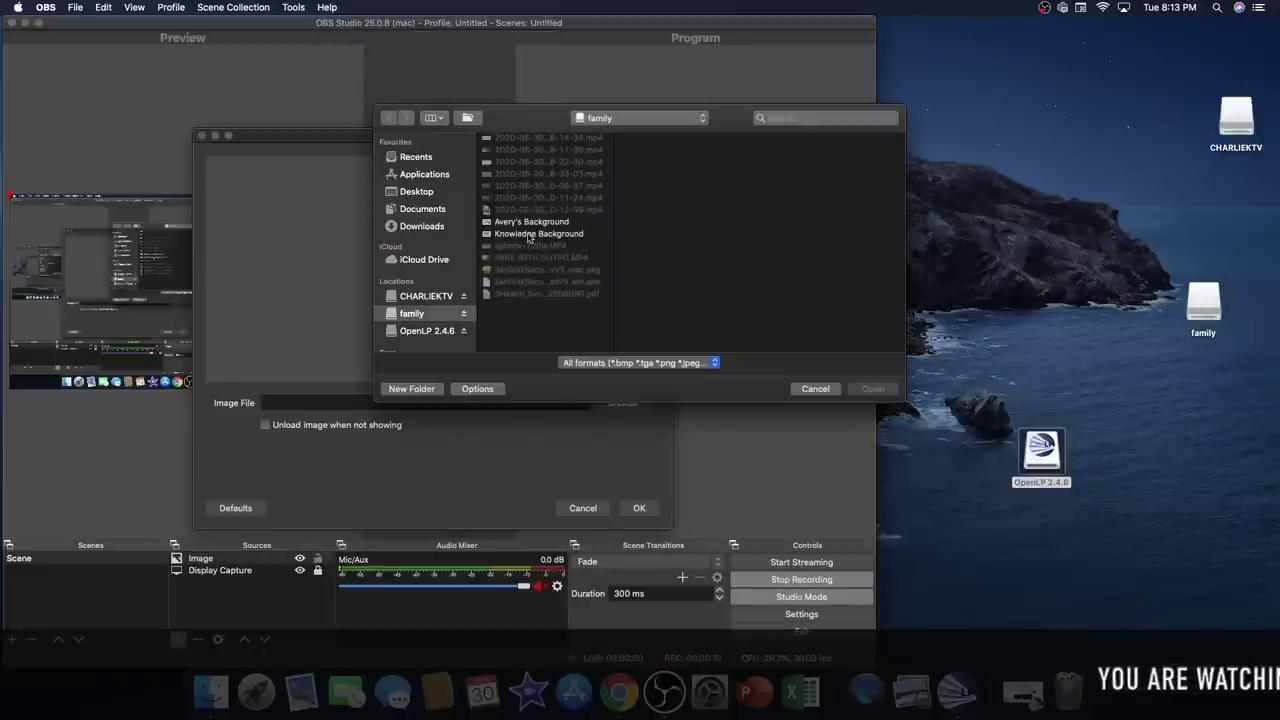
pyautogui.click(528, 236)
pyautogui.click(873, 390)
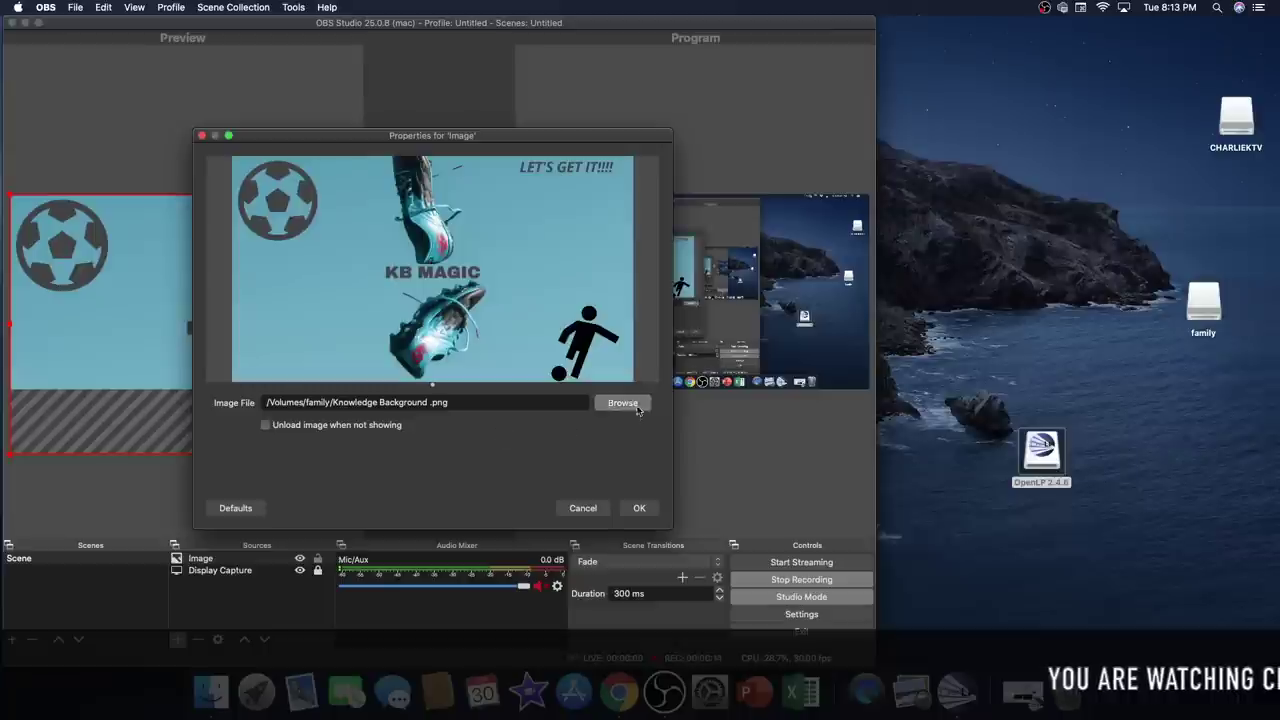
pyautogui.click(639, 509)
# - Transform the background image in the preview with Fit to screen
pyautogui.rightClick(211, 317)
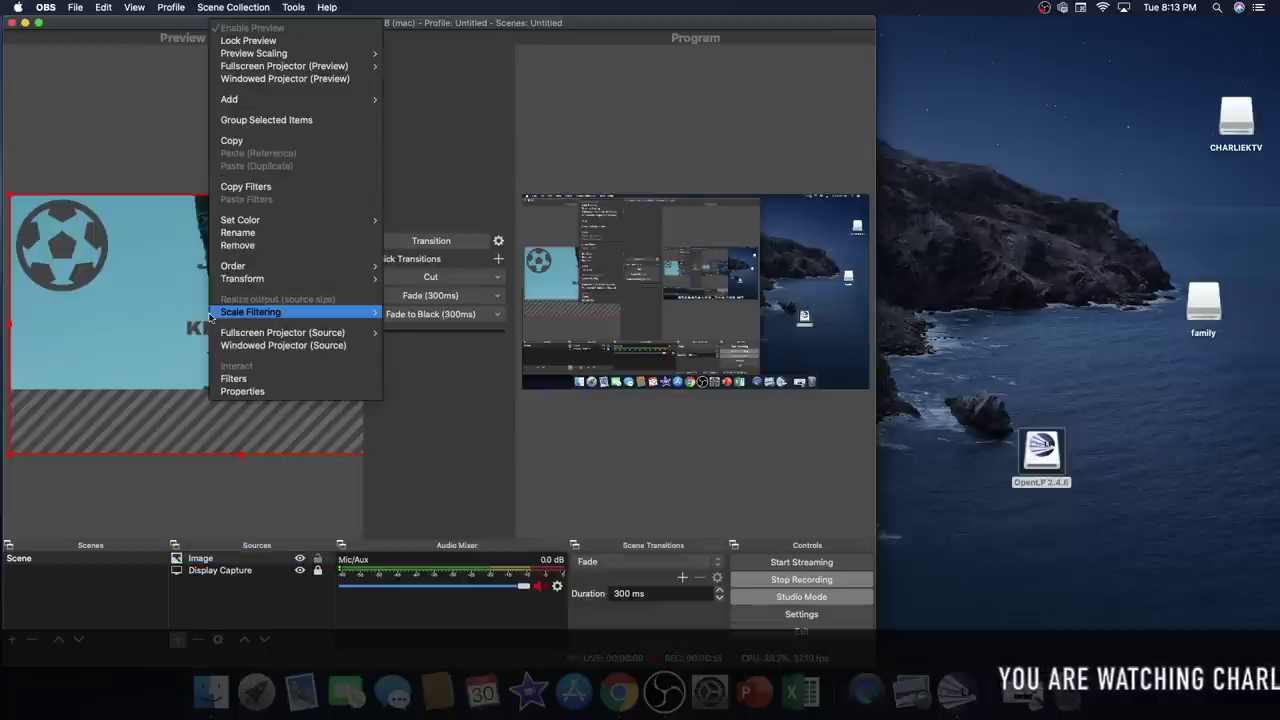
pyautogui.moveTo(286, 278)
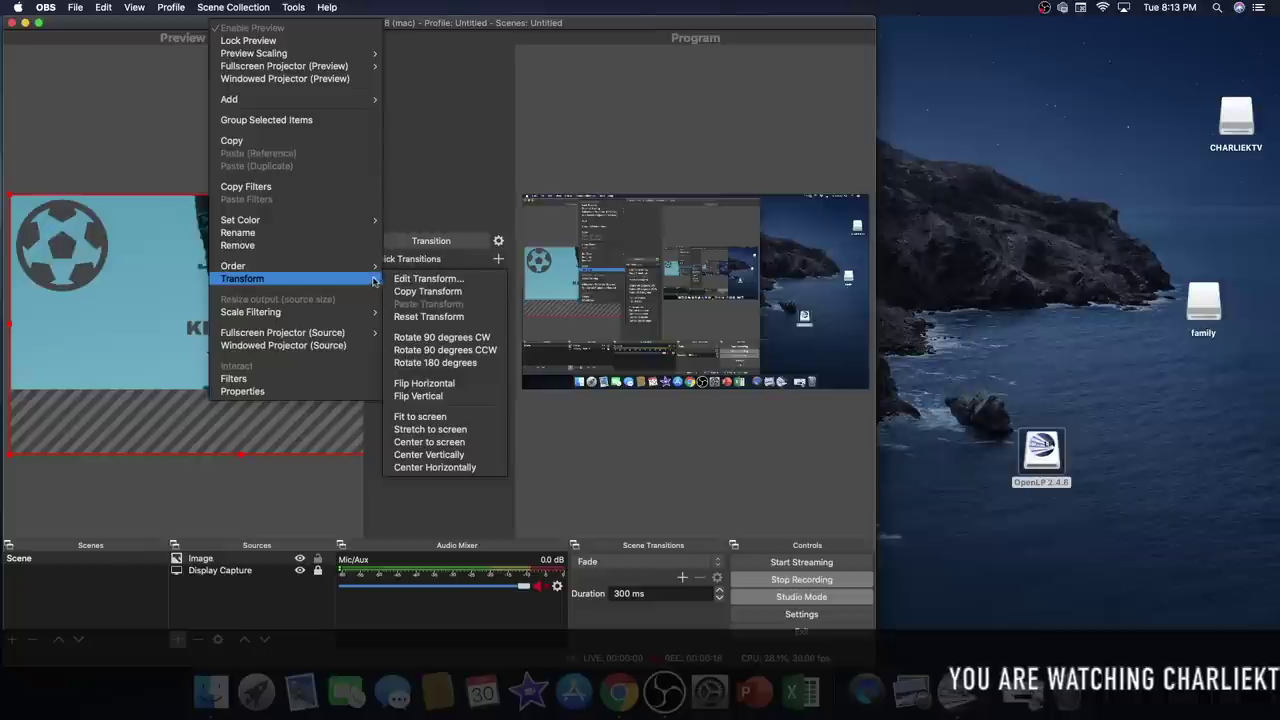
pyautogui.click(430, 418)
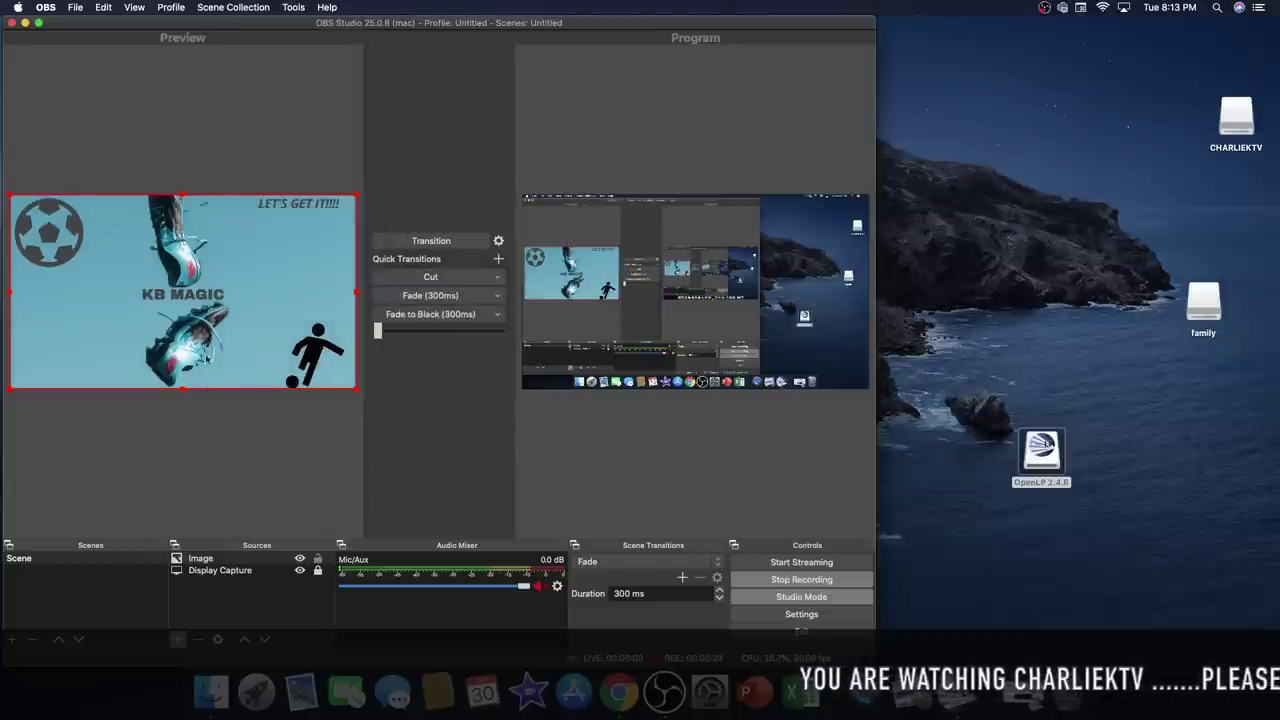
# - Add a new Browser source to the scene, keeping the default name Browser and leaving it visible
pyautogui.click(177, 640)
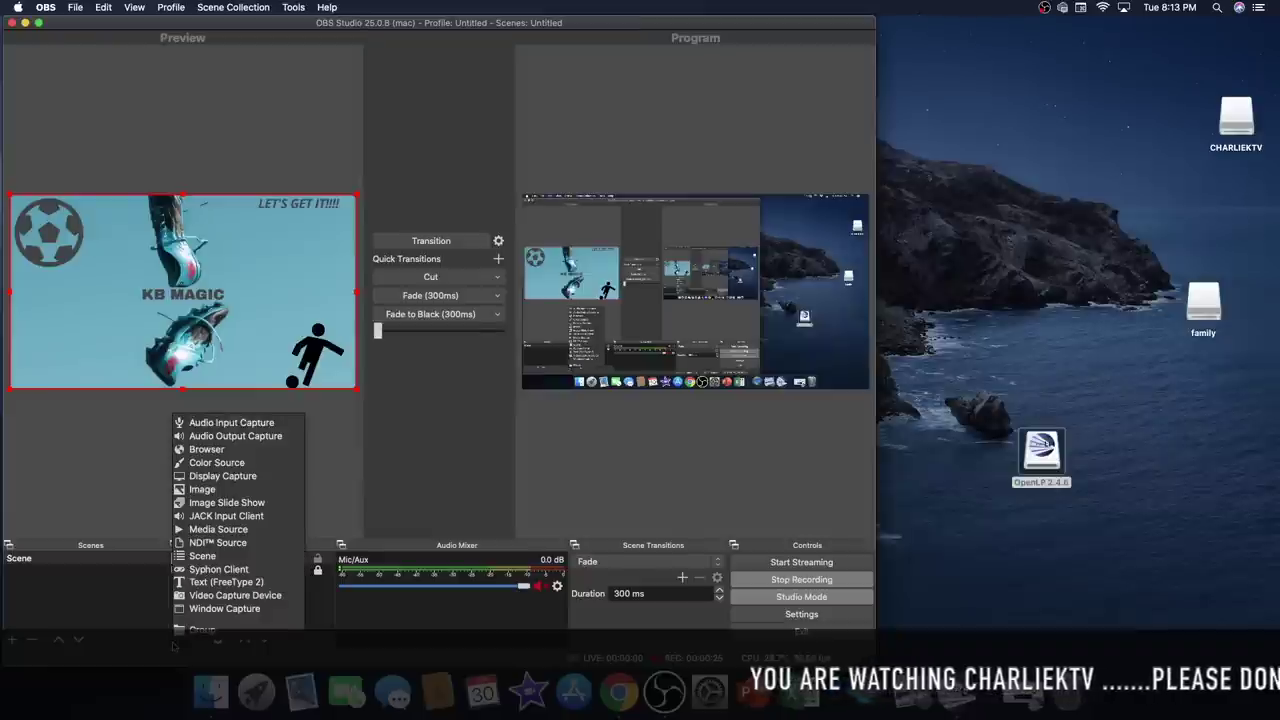
pyautogui.click(227, 449)
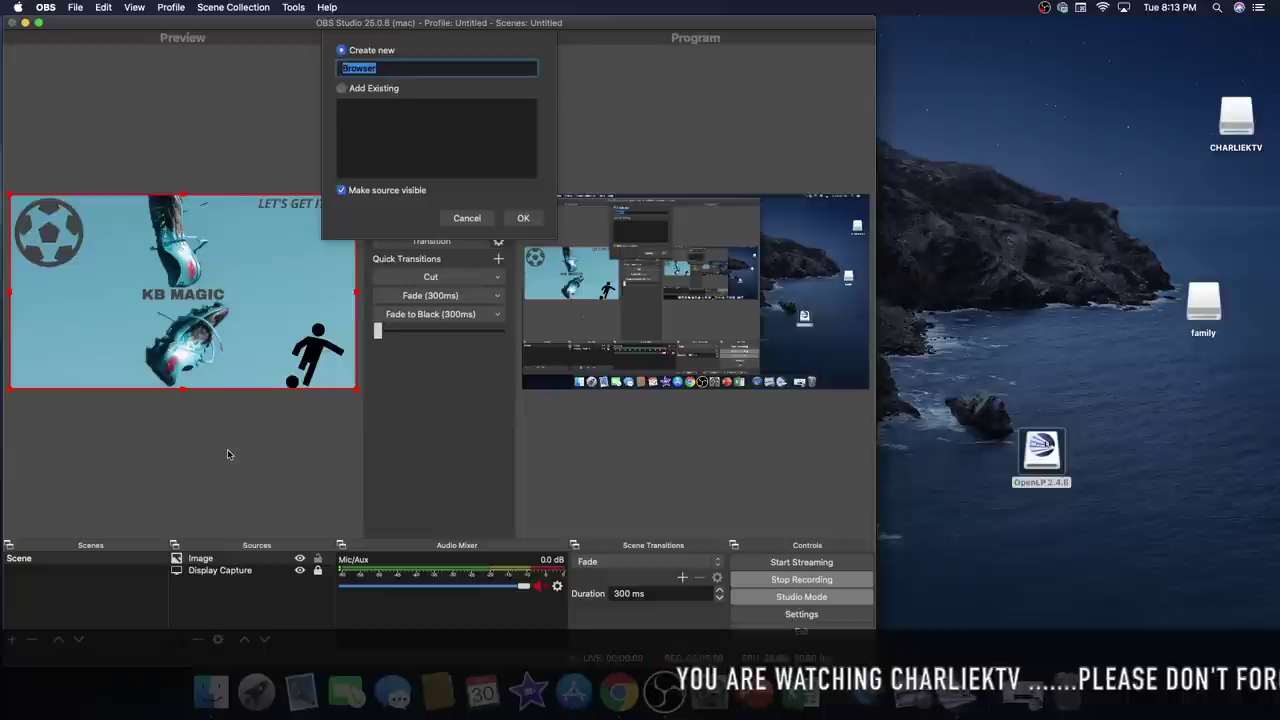
pyautogui.click(524, 218)
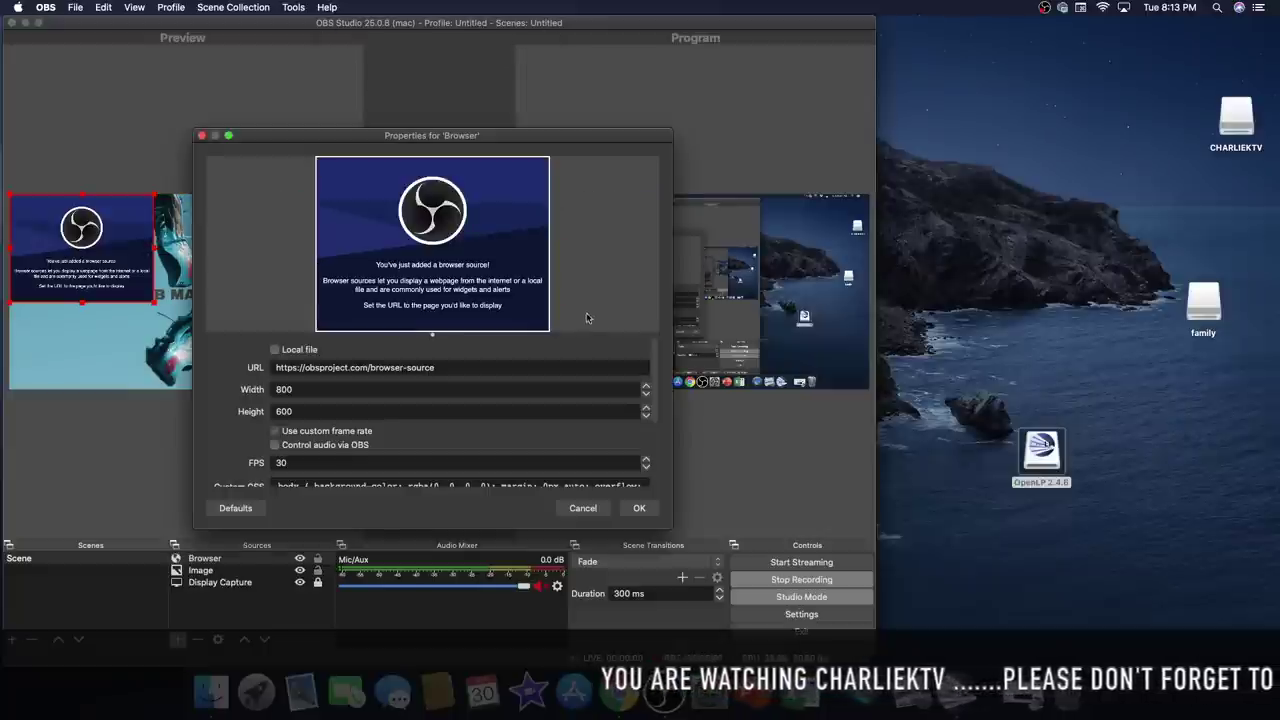
pyautogui.moveTo(604, 371); pyautogui.dragTo(308, 366)
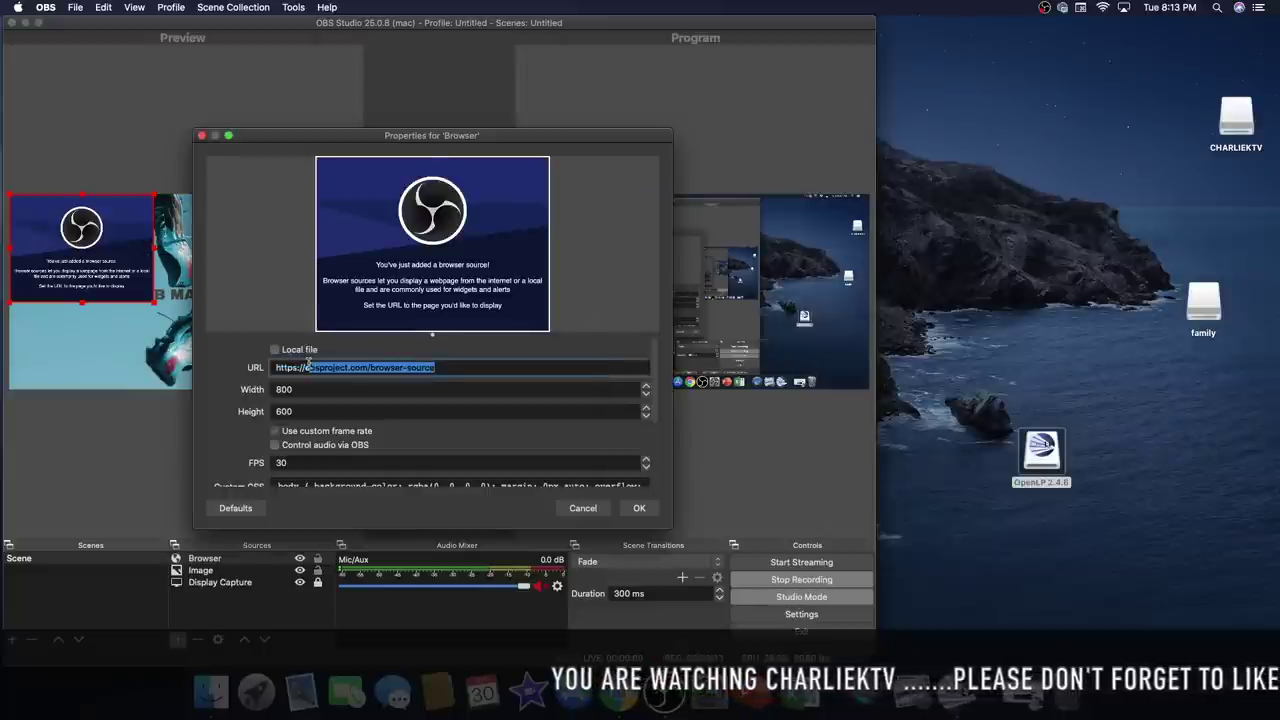
pyautogui.moveTo(423, 367); pyautogui.dragTo(270, 367)
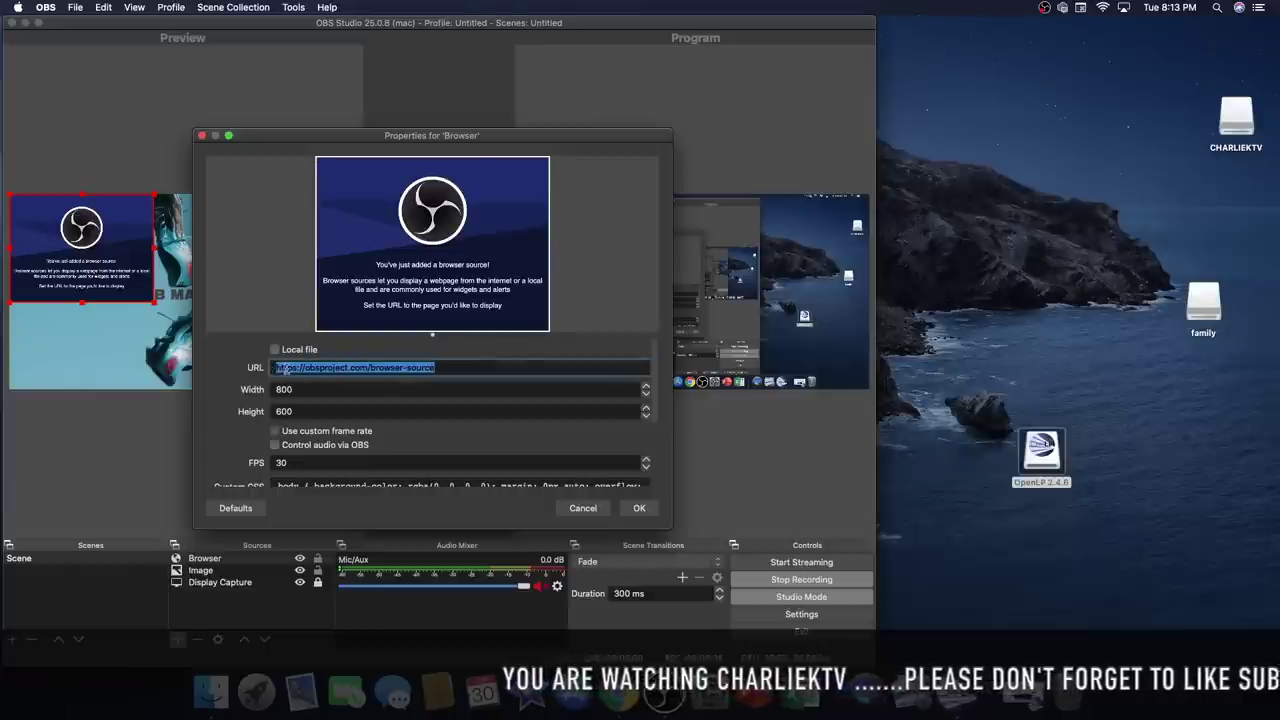
pyautogui.rightClick(284, 369)
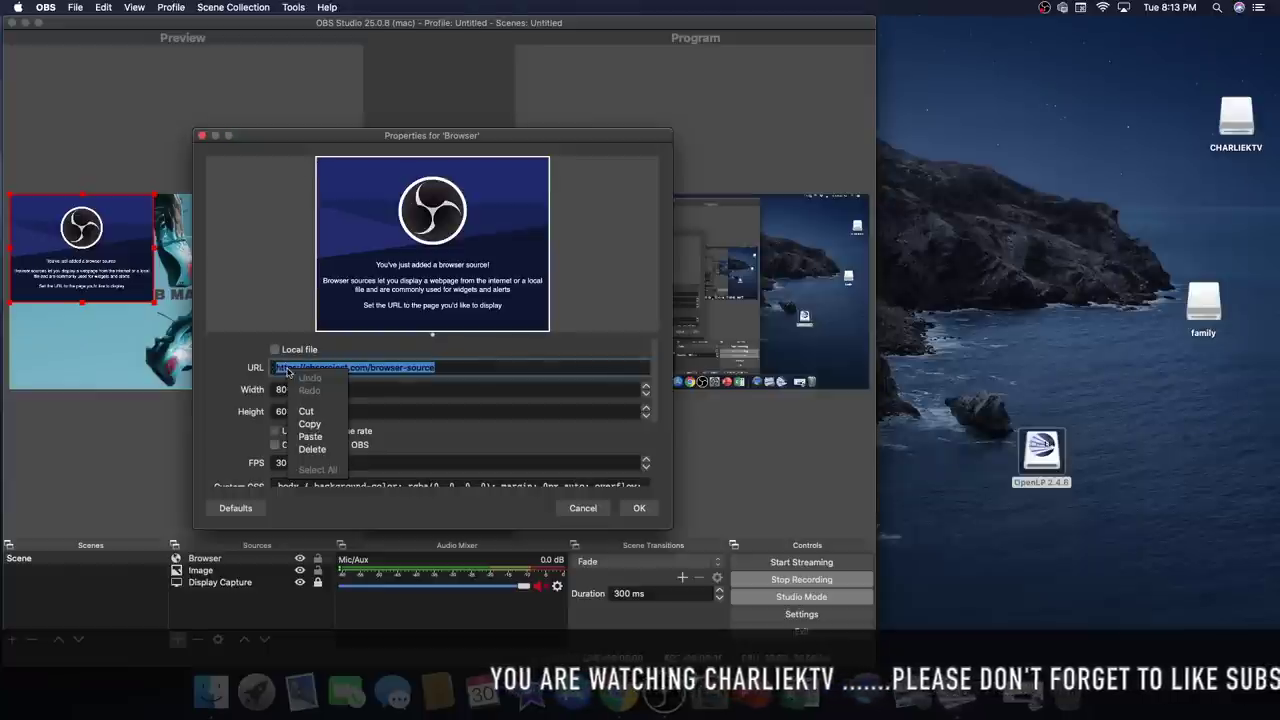
pyautogui.click(312, 449)
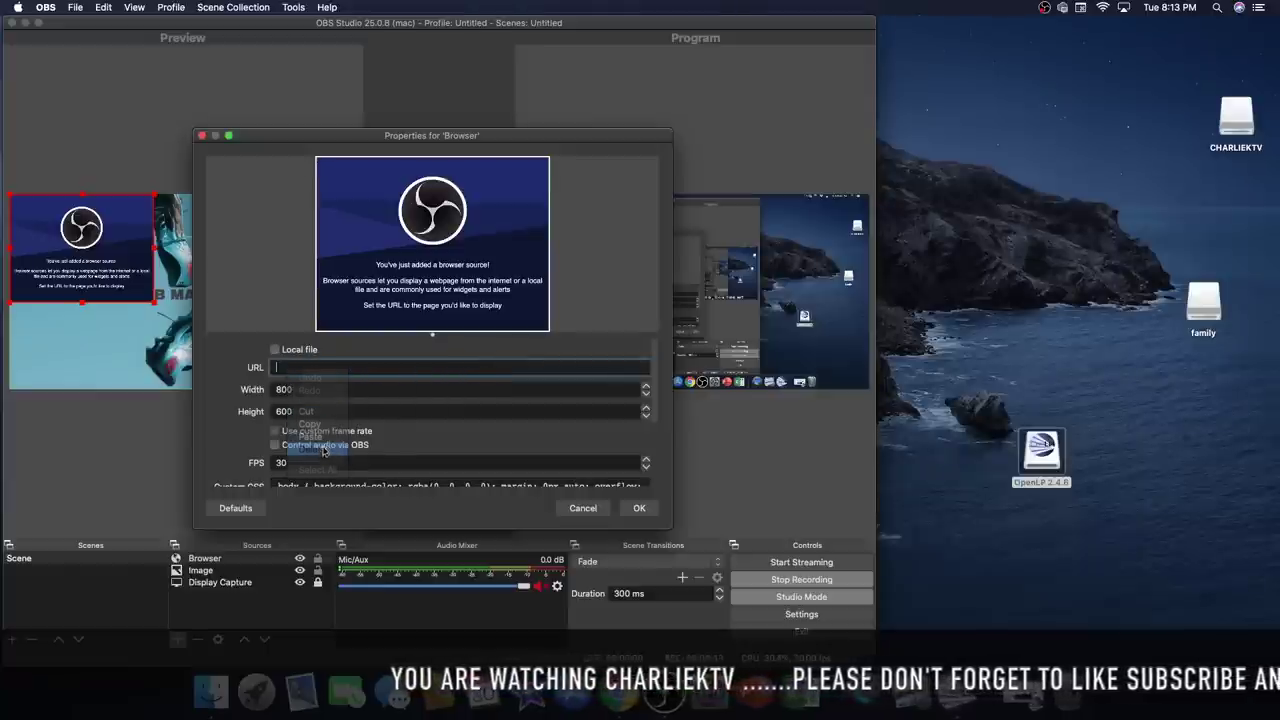
pyautogui.rightClick(456, 366)
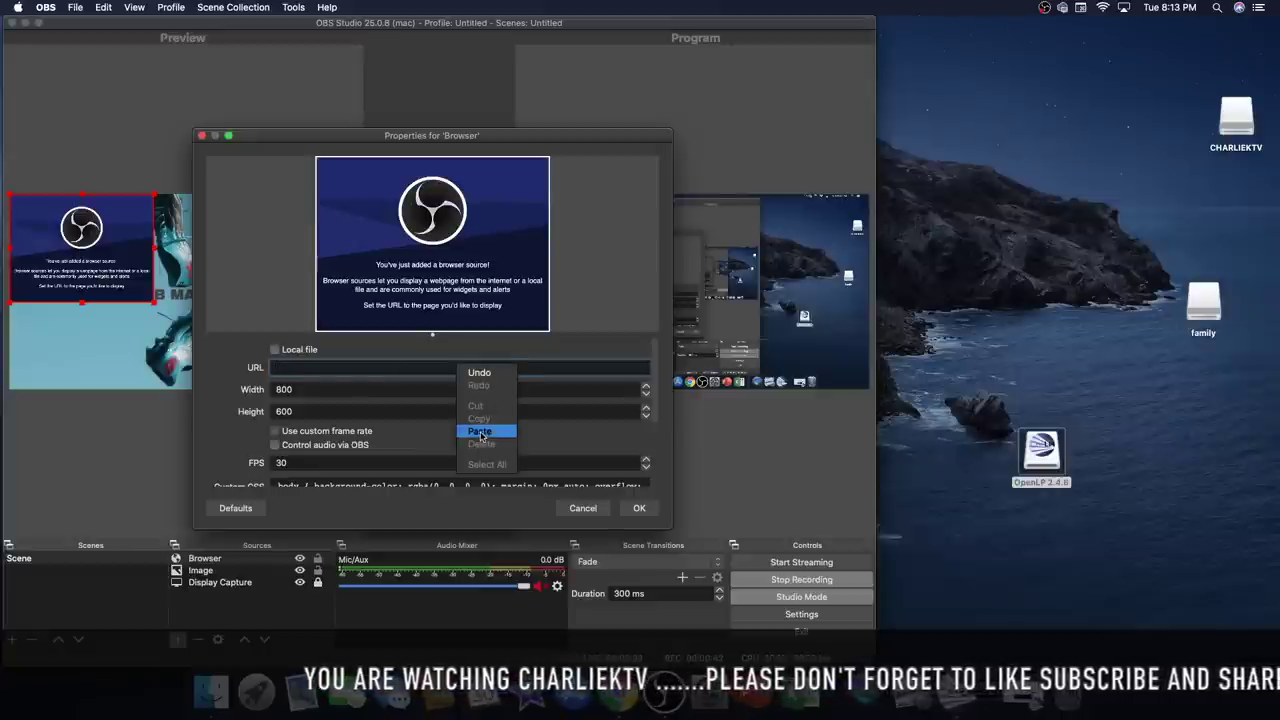
pyautogui.click(480, 432)
# - Set the browser source's width to 1920 and its height to 1080
pyautogui.press('Tab')
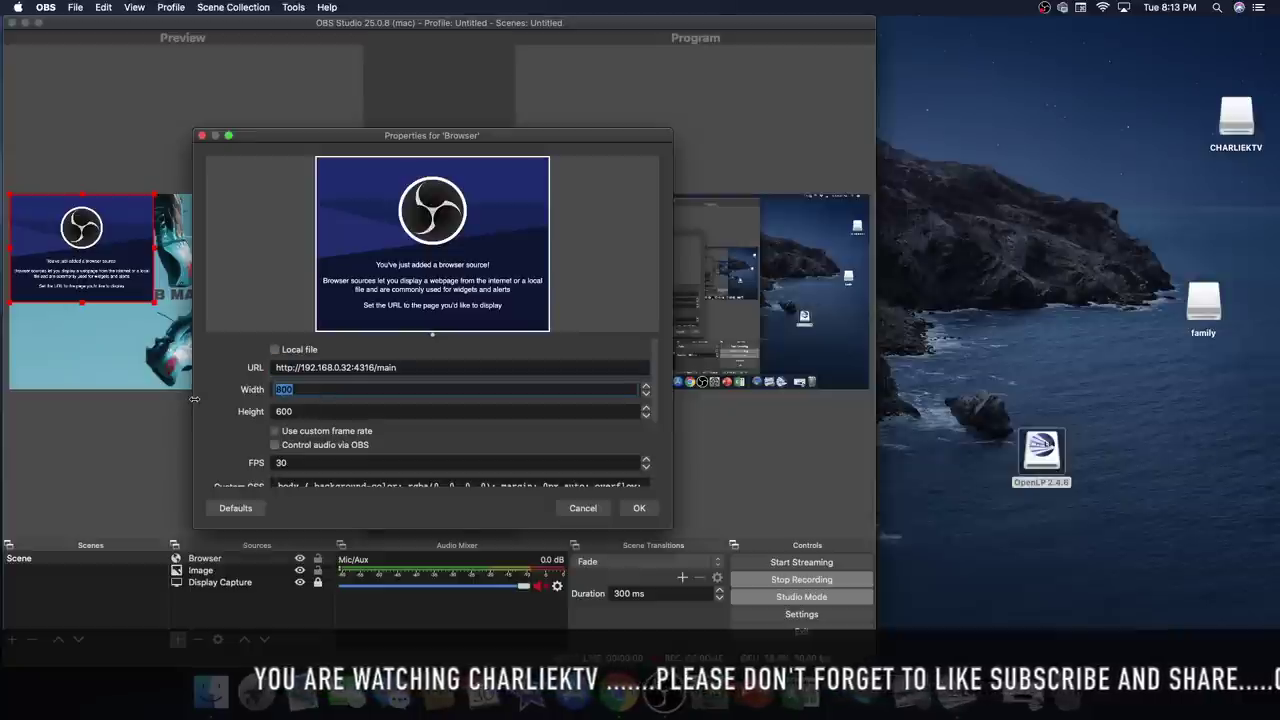
pyautogui.write('1920')
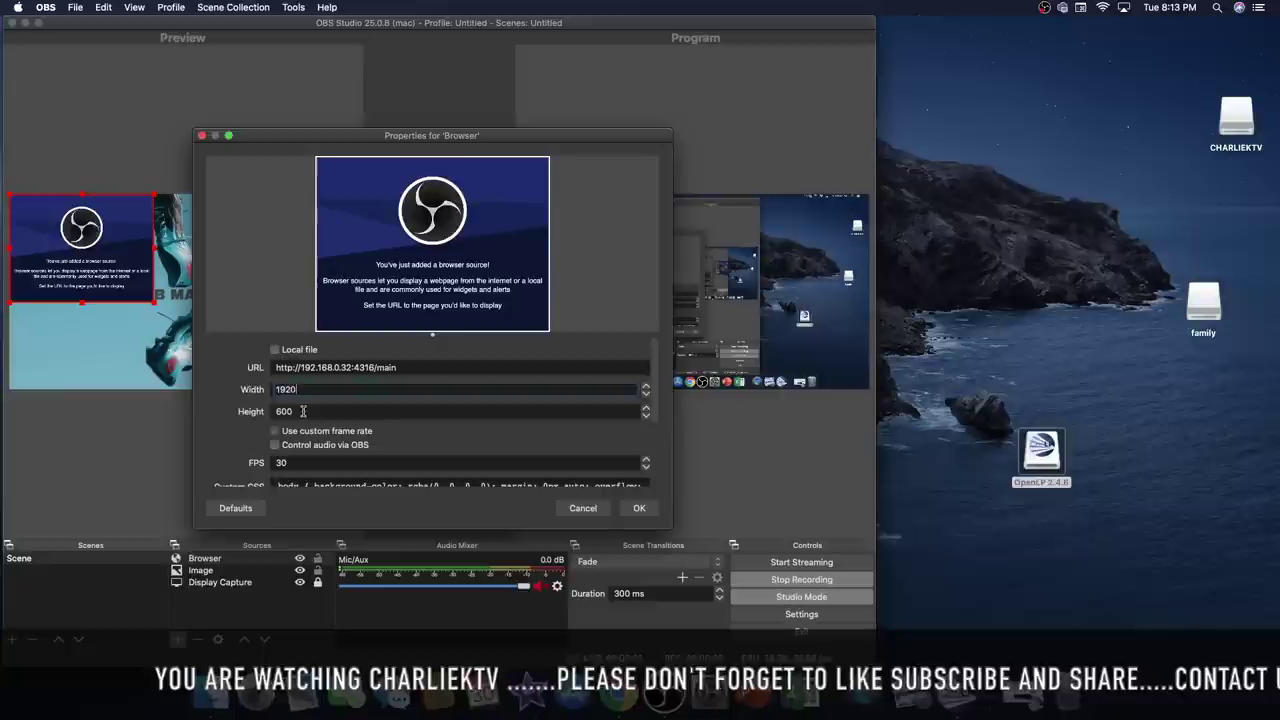
pyautogui.press('Tab')
pyautogui.write('1080')
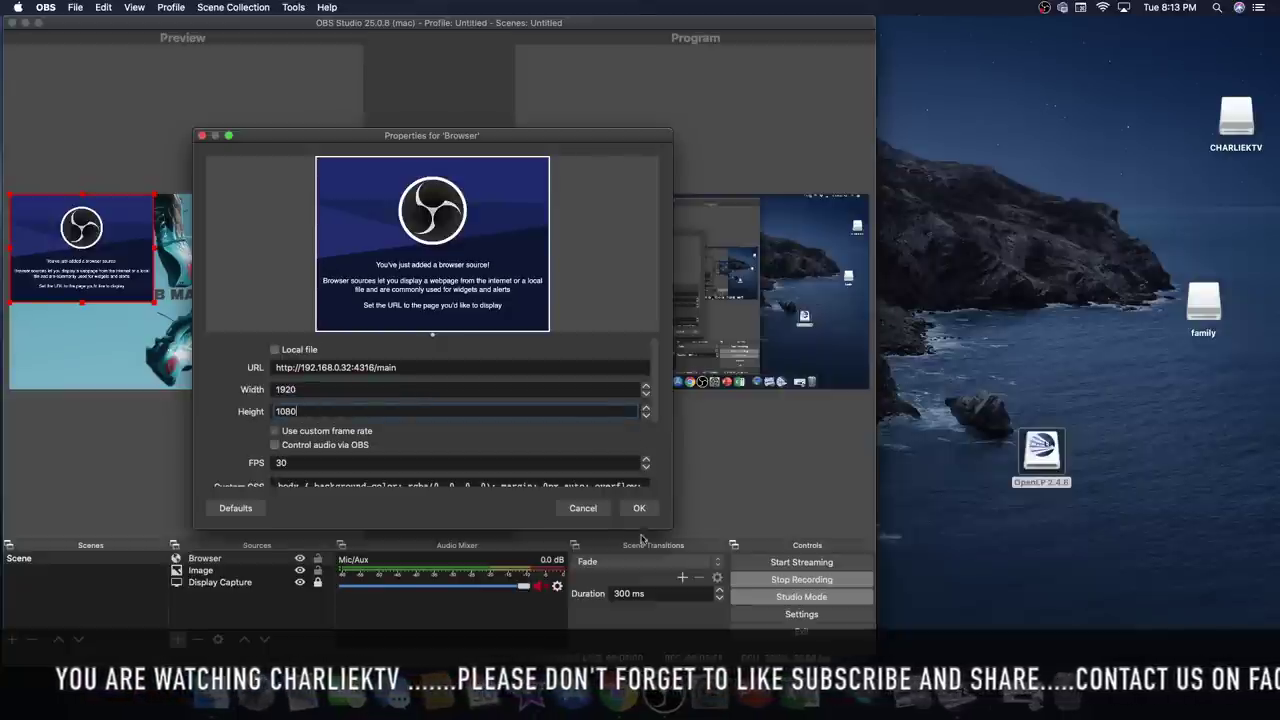